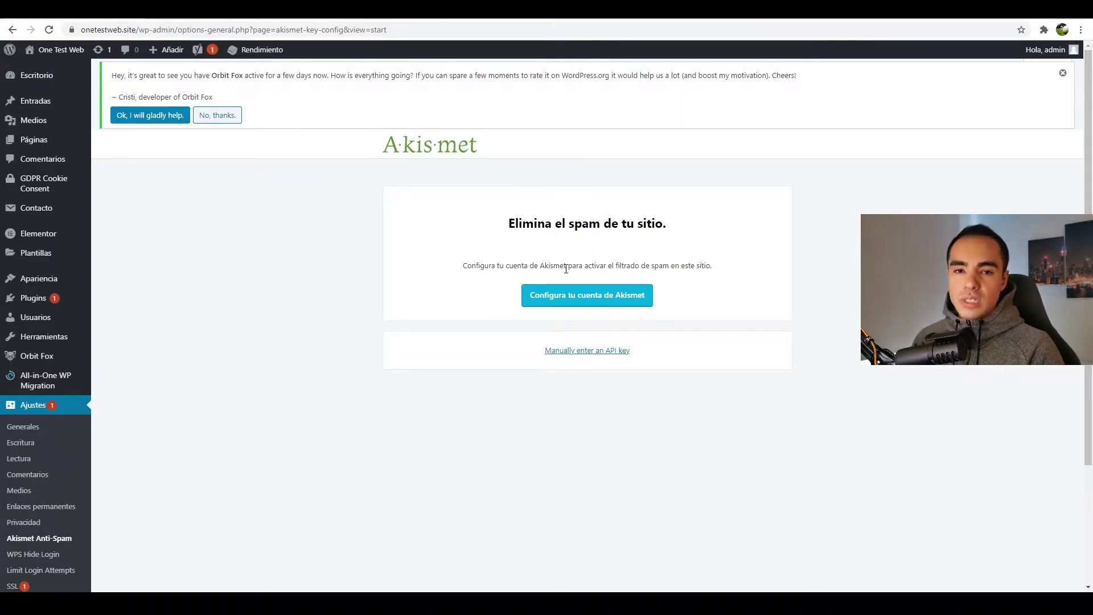
# - Start the Akismet account setup, pick the Personal plan and drag the yearly price to €0
pyautogui.click(588, 305)
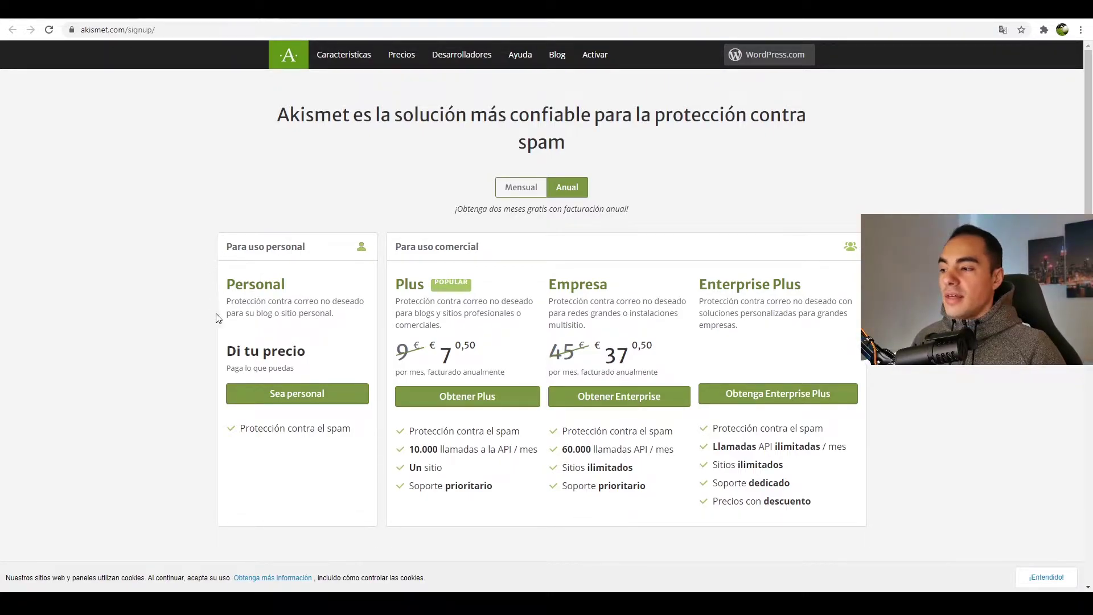
pyautogui.click(299, 400)
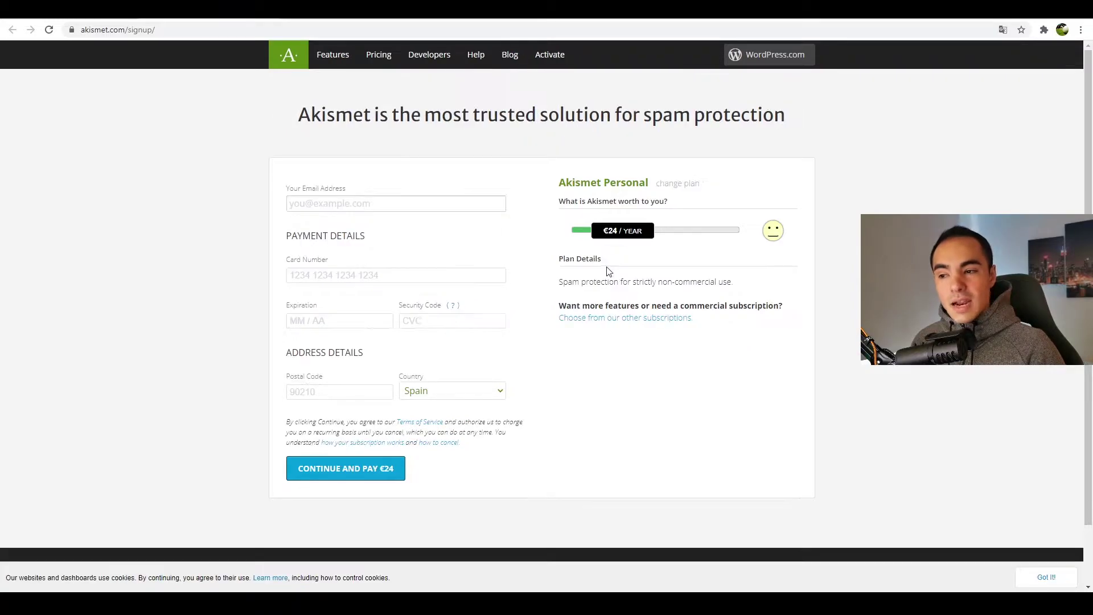
pyautogui.moveTo(605, 271); pyautogui.dragTo(529, 264)
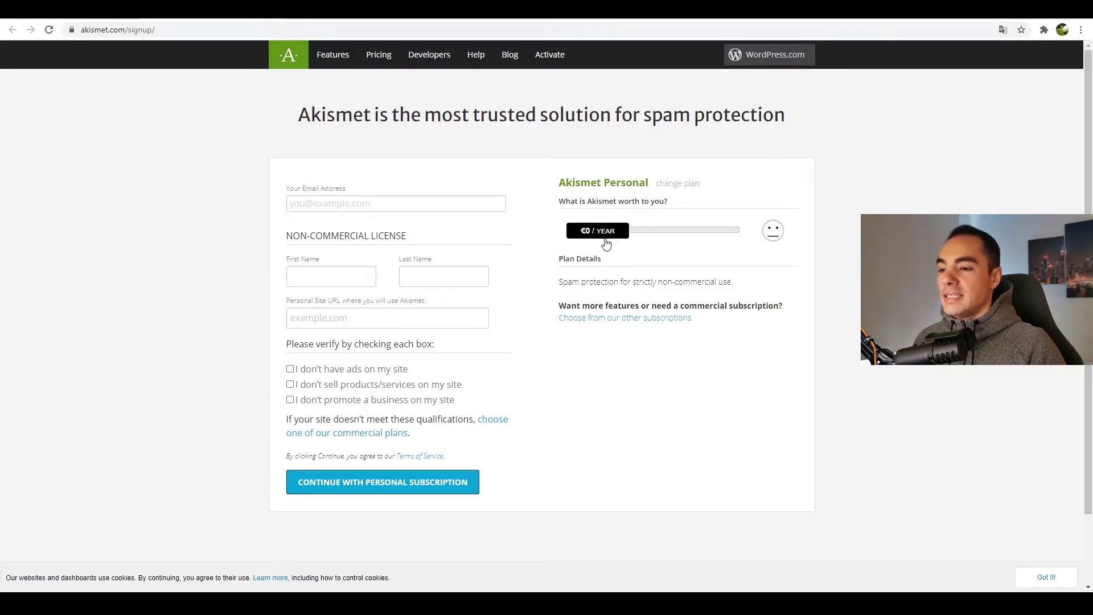
pyautogui.click(326, 202)
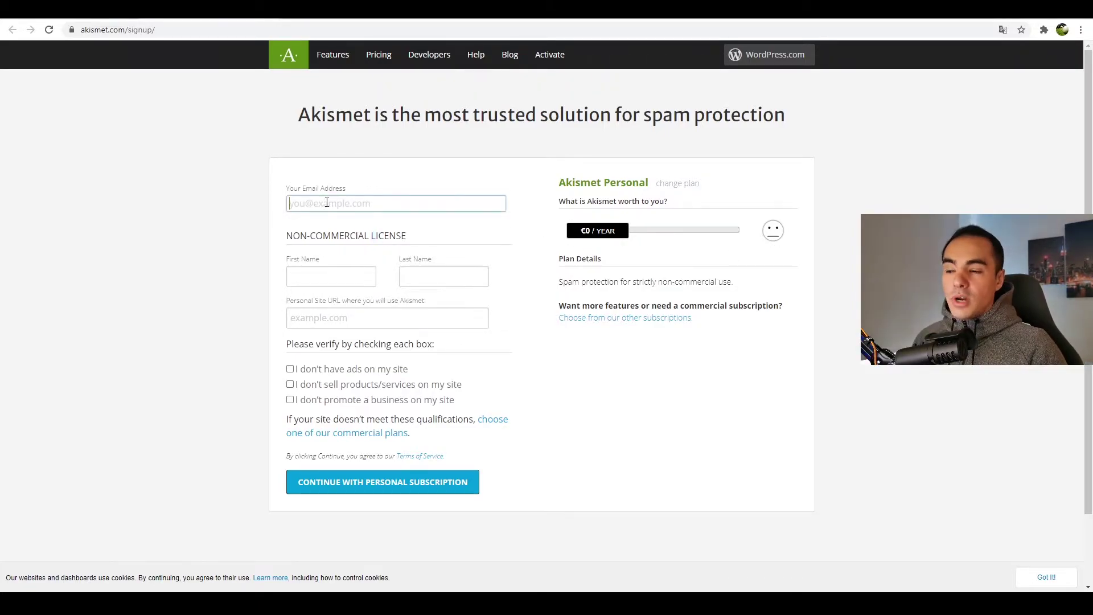
pyautogui.click(333, 278)
pyautogui.click(412, 282)
pyautogui.click(323, 351)
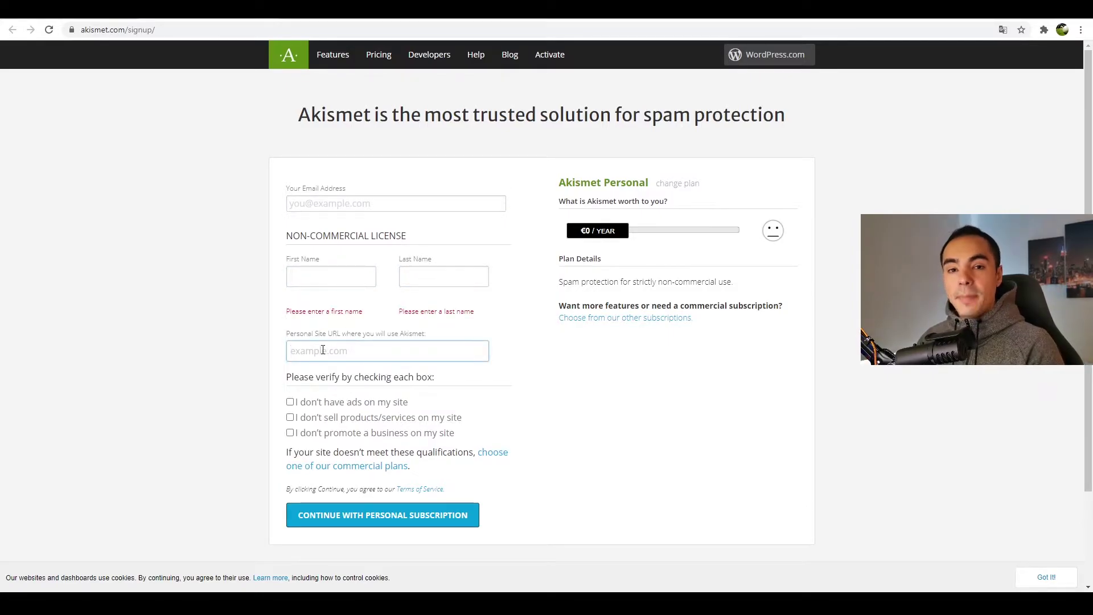
pyautogui.write('www.onetestweb.site')
pyautogui.scroll(-2, 323, 351)
pyautogui.click(290, 320)
pyautogui.click(290, 336)
pyautogui.click(290, 351)
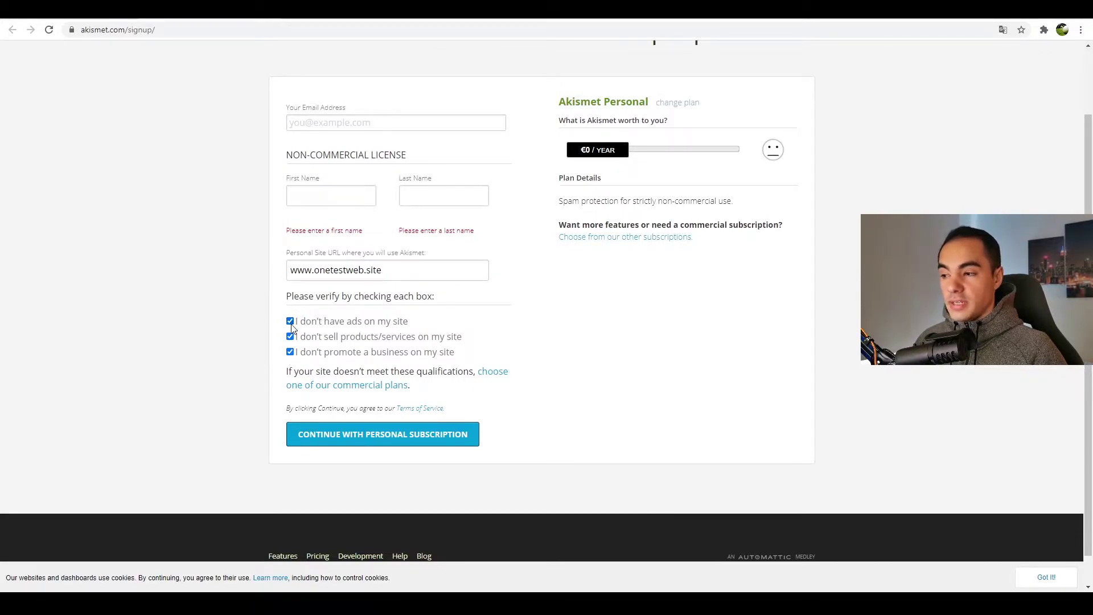
pyautogui.click(378, 445)
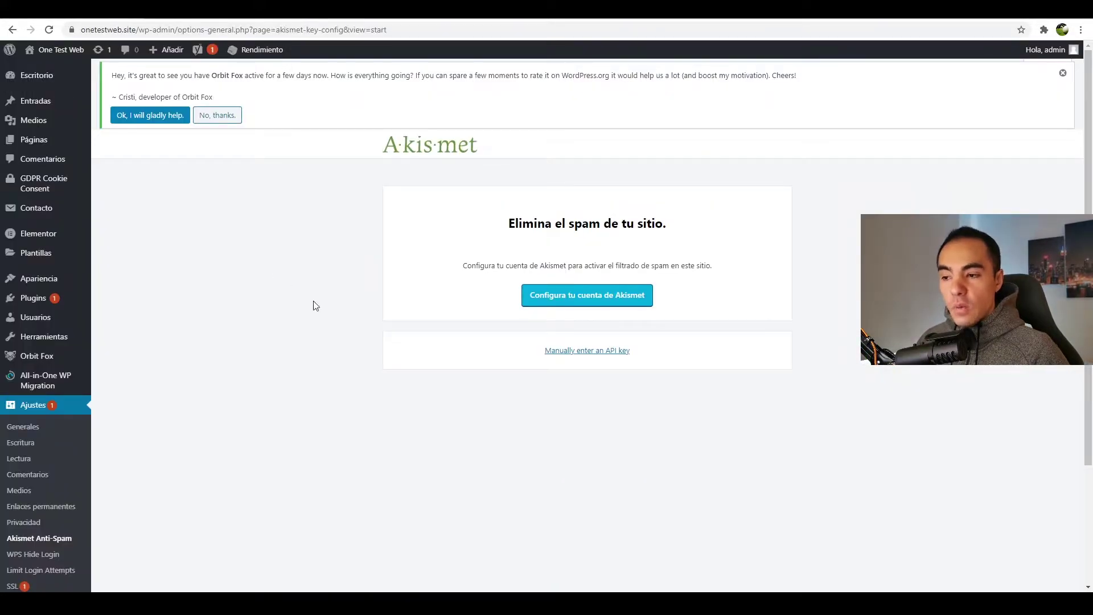
# - Reveal the manual Akismet API key field, then head back to the Escritorio dashboard
pyautogui.click(587, 354)
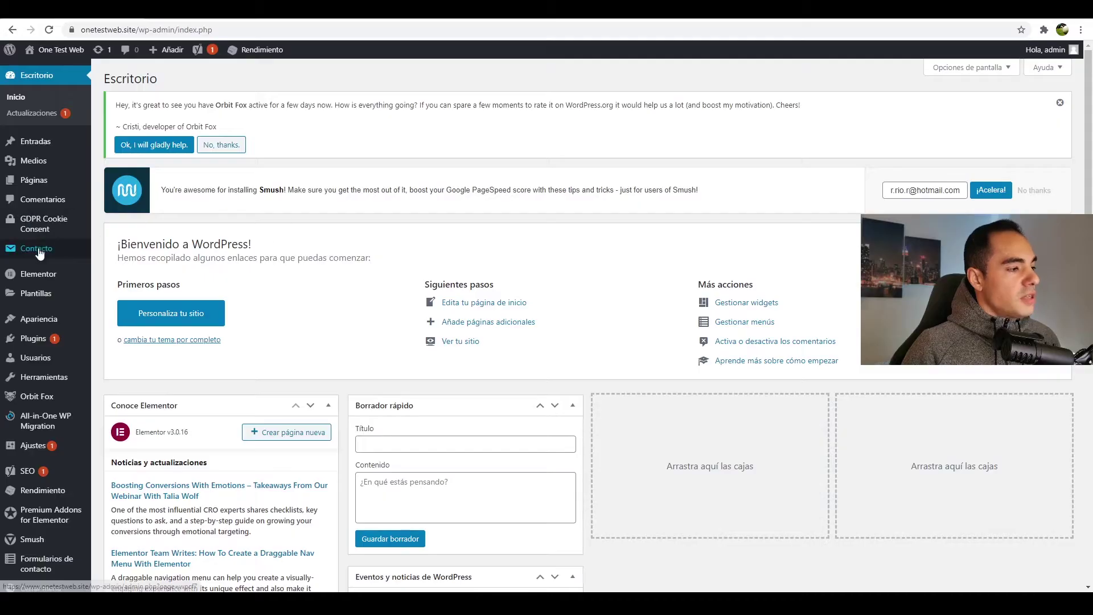
pyautogui.moveTo(51, 252)
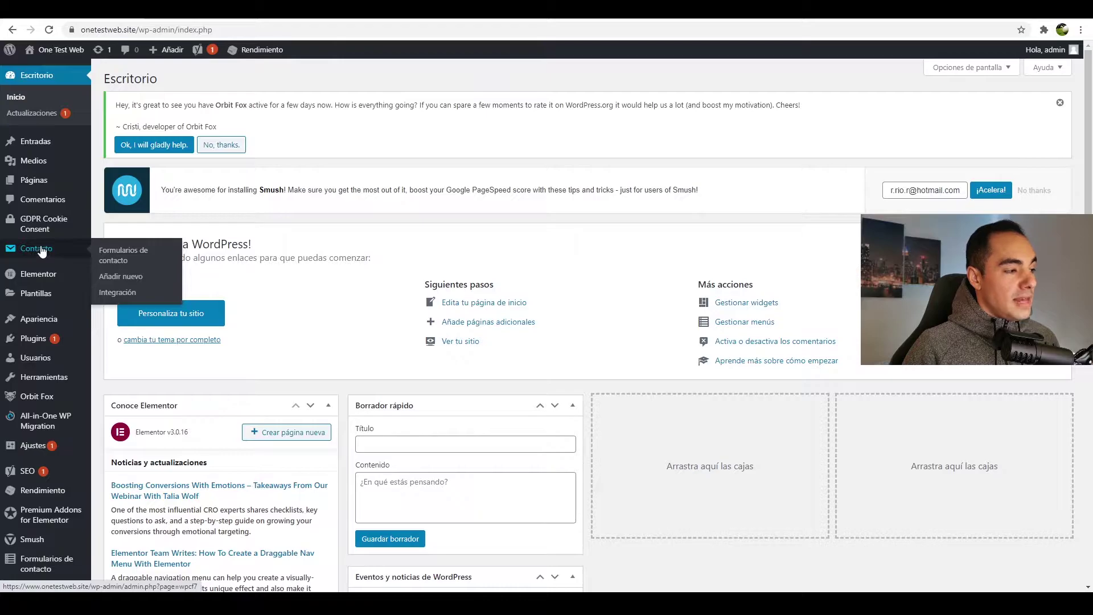
# - Open Formulario de contacto 1 from the Contact Form 7 list and place the cursor at the template's end
pyautogui.click(122, 261)
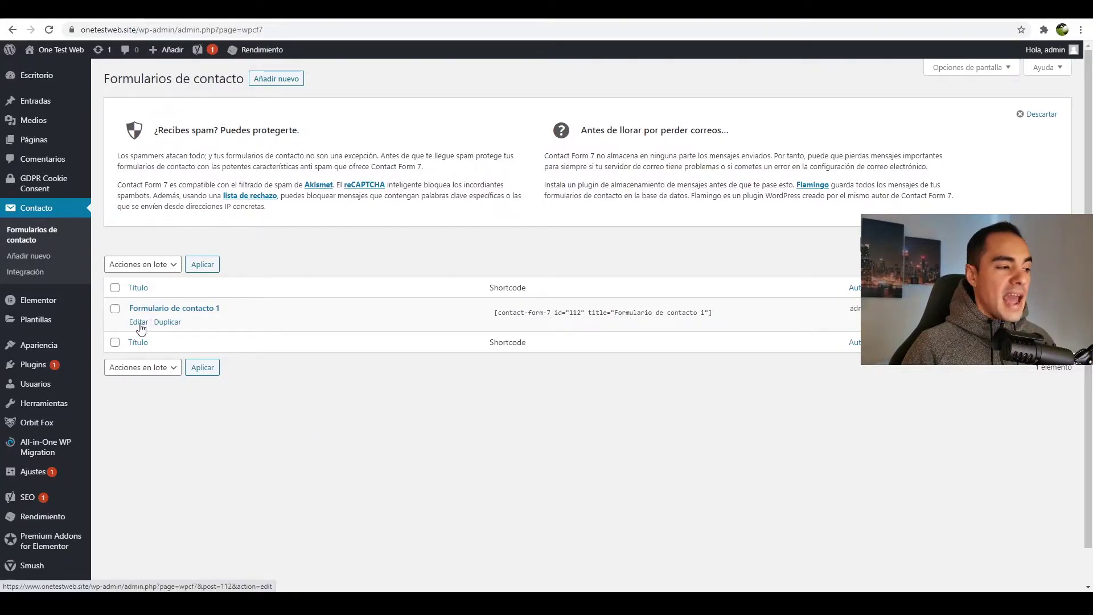
pyautogui.click(139, 322)
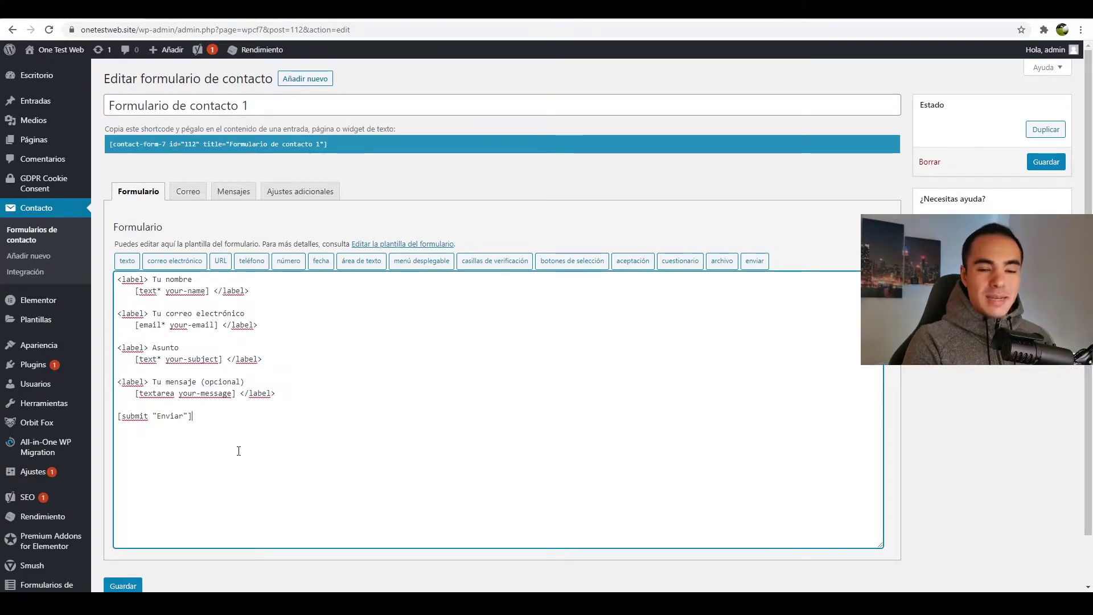
pyautogui.click(238, 450)
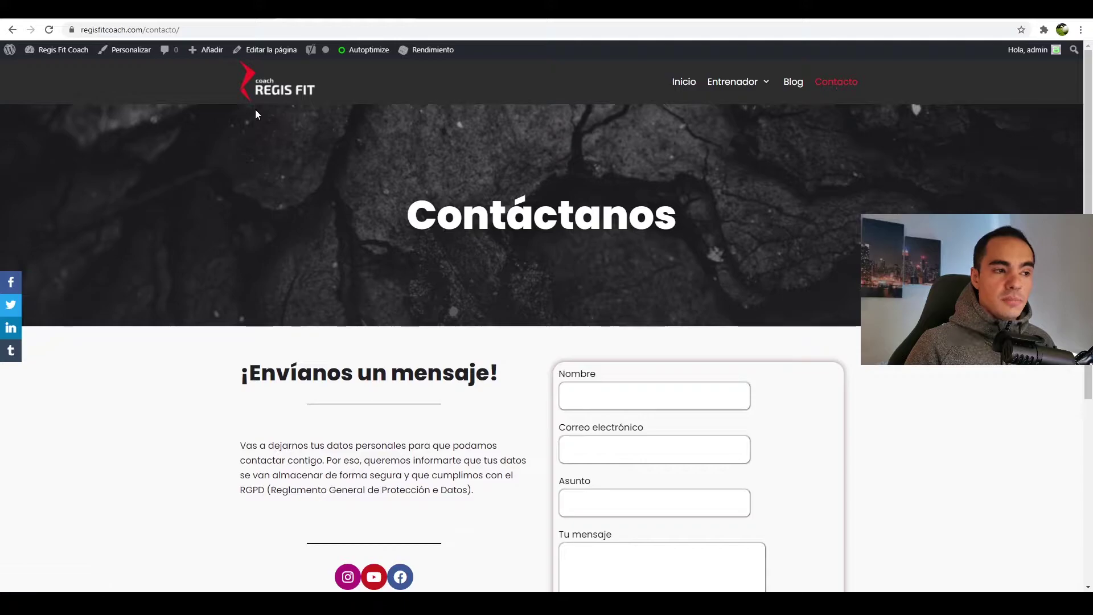
# - Fill the example form's Nombre, Correo electrónico and following fields with test text
pyautogui.scroll(-4, 177, 394)
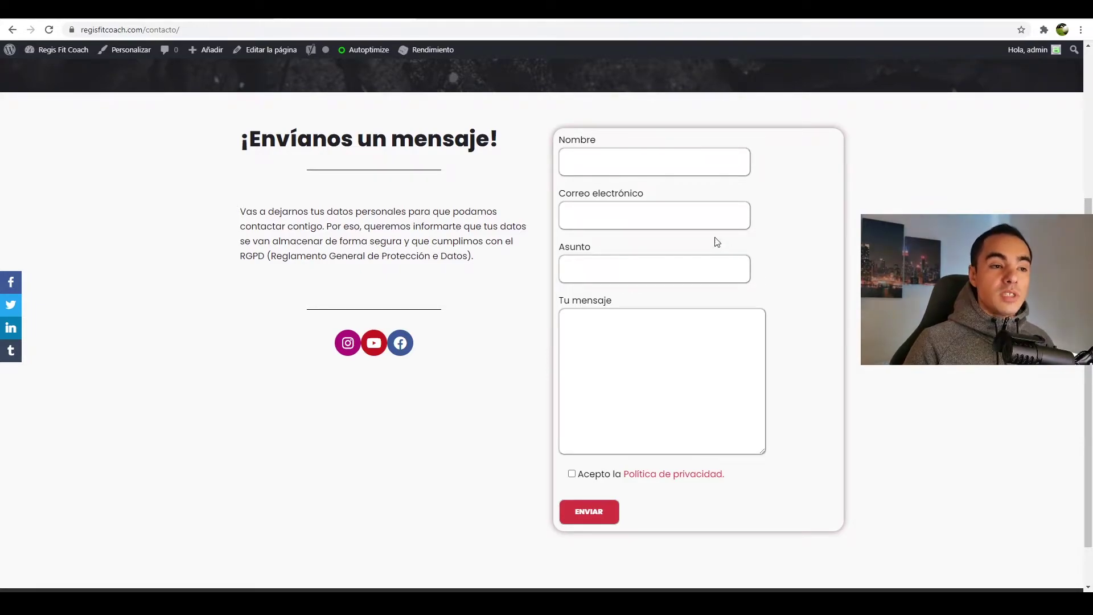
pyautogui.moveTo(576, 477); pyautogui.dragTo(749, 478)
pyautogui.click(741, 476)
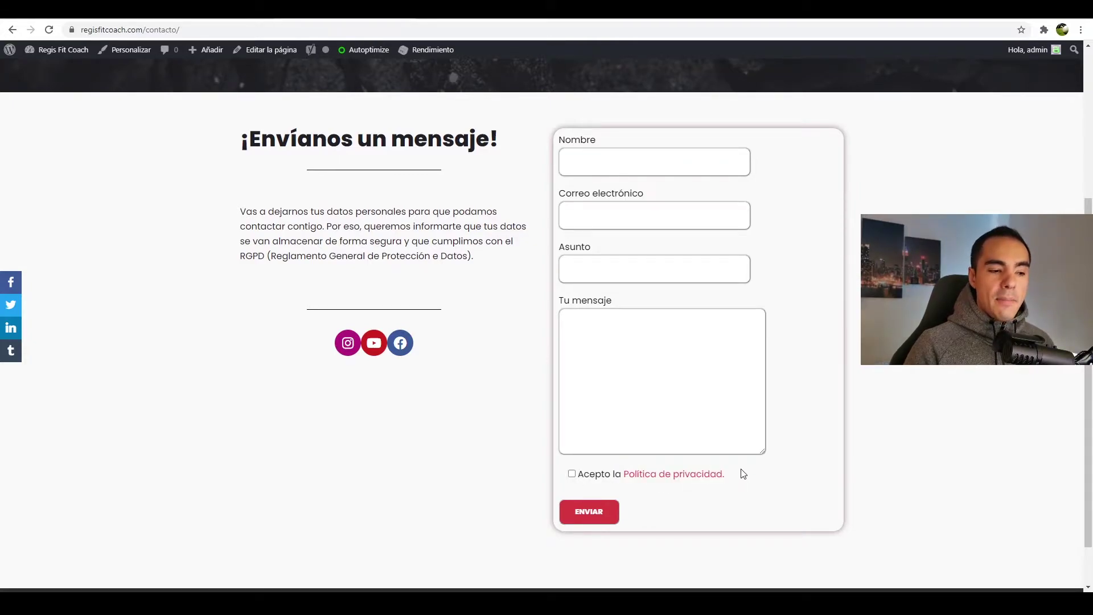
pyautogui.click(624, 161)
pyautogui.write('bfxb')
pyautogui.click(647, 219)
pyautogui.write('xcbxcb')
pyautogui.press('Tab')
pyautogui.write('xcbxc')
pyautogui.press('Tab')
pyautogui.write('xcbxf')
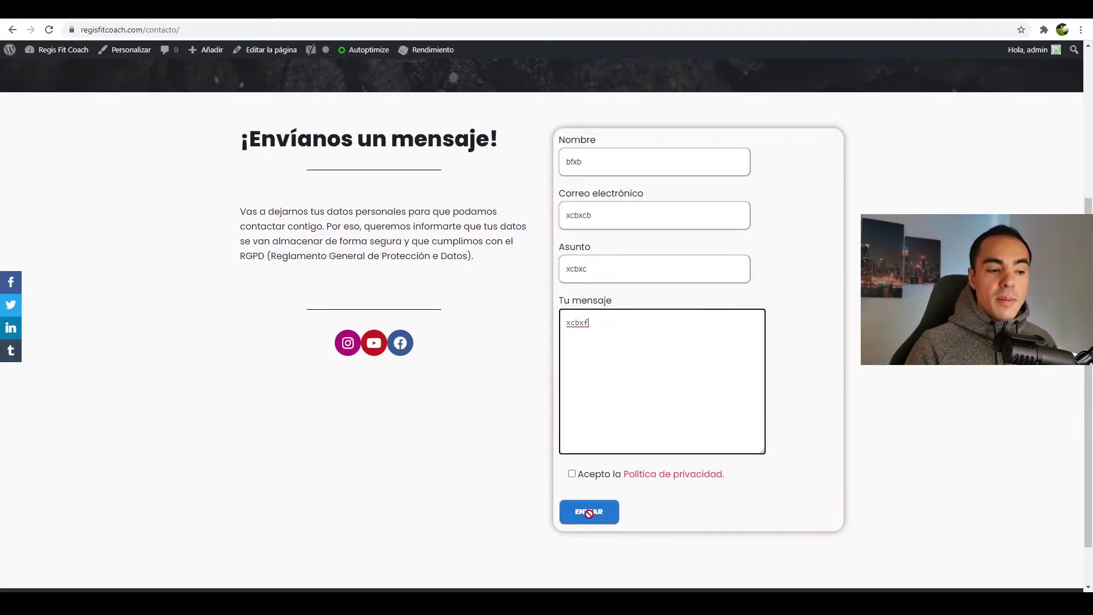
# - Toggle the Acepto la Política de privacidad checkbox on and off, leaving it unticked
pyautogui.click(572, 474)
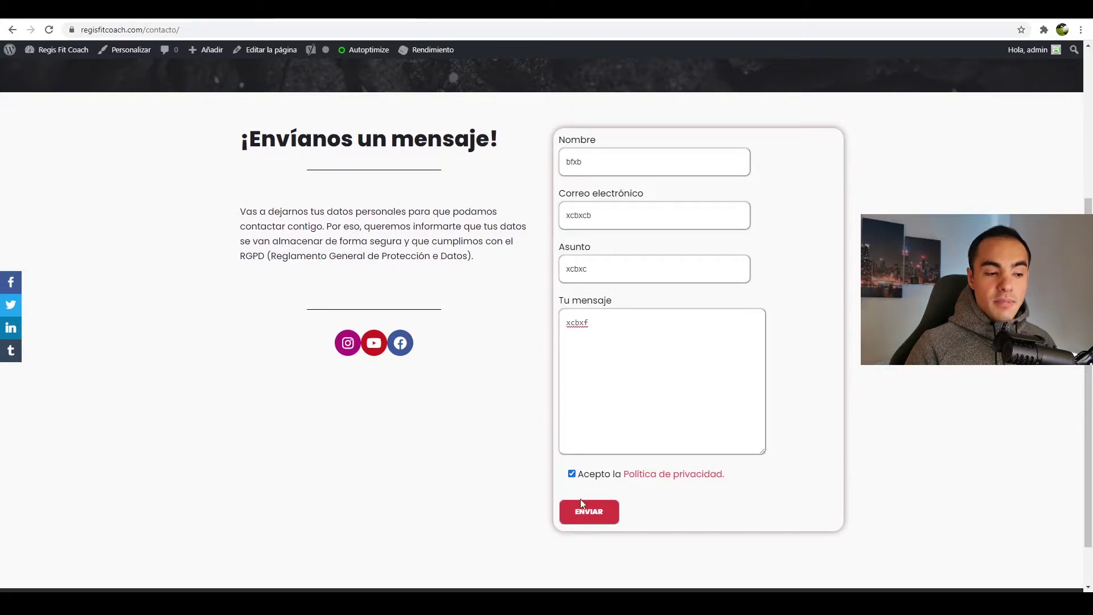
pyautogui.click(572, 474)
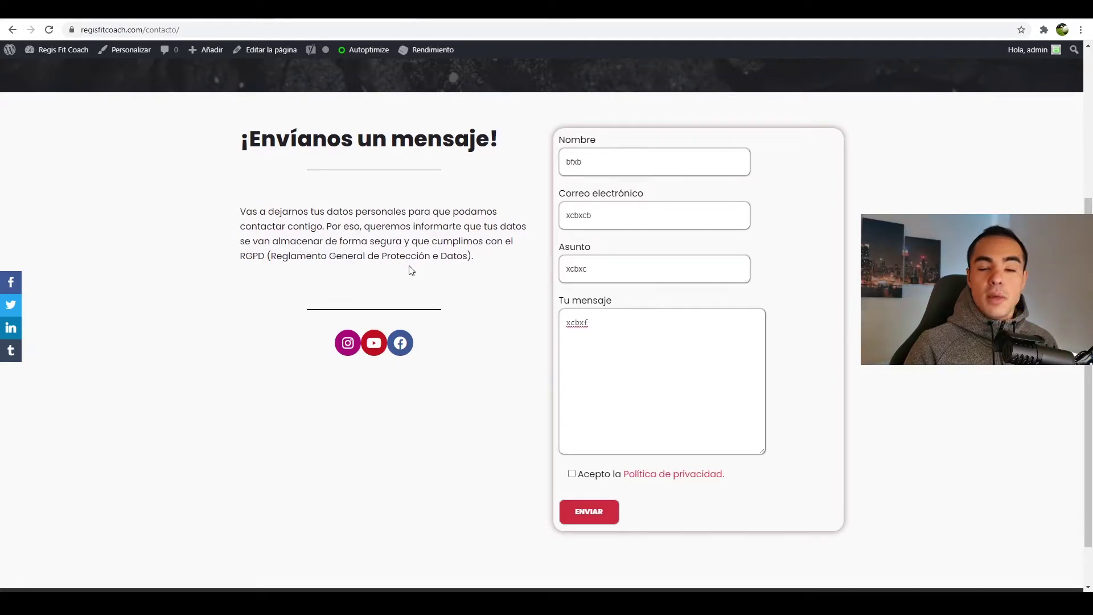
pyautogui.click(571, 474)
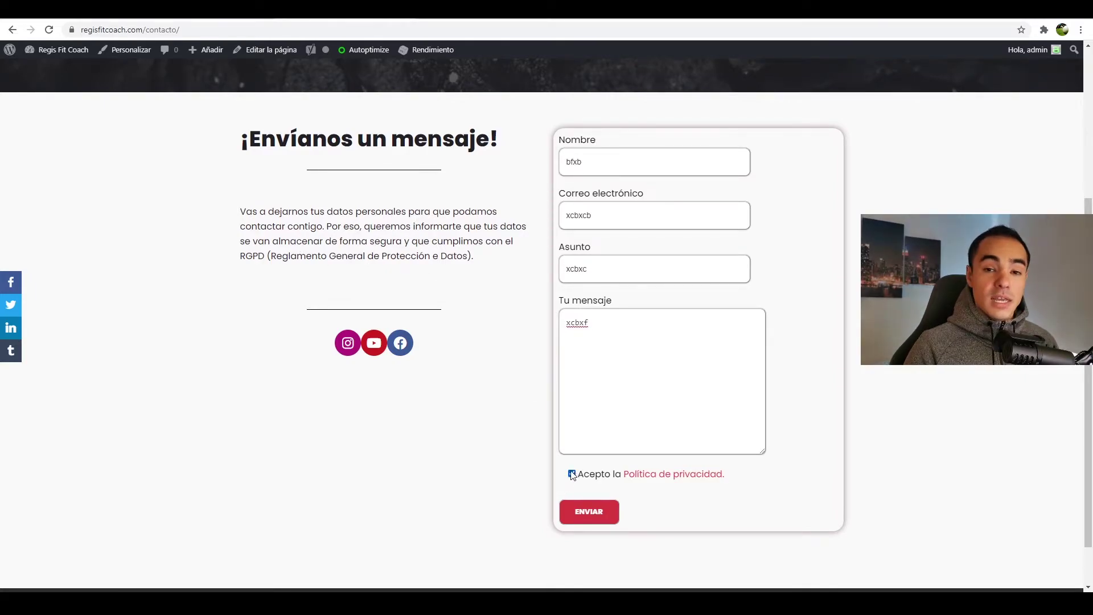
pyautogui.click(572, 475)
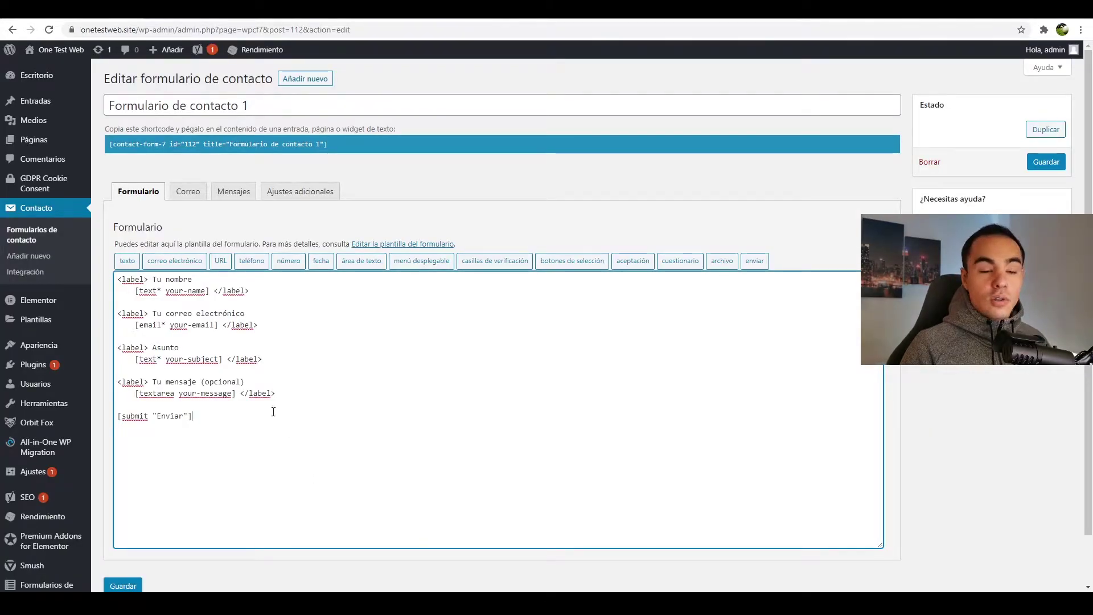
# - Add empty lines after the message field above Enviar and bring up the aceptación tag generator
pyautogui.moveTo(162, 279); pyautogui.dragTo(238, 314)
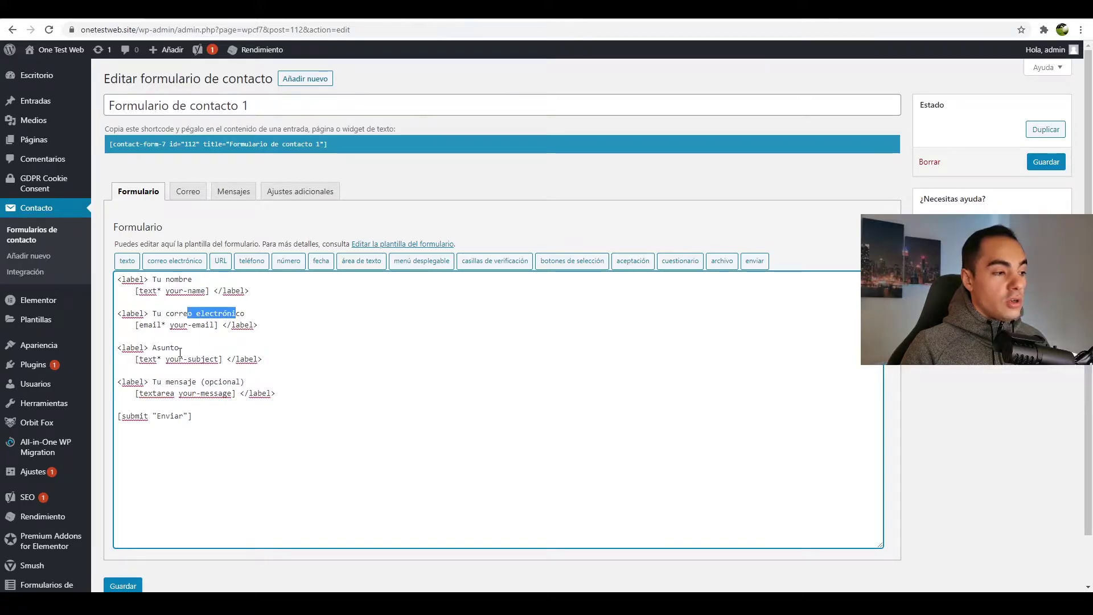
pyautogui.moveTo(174, 381); pyautogui.dragTo(210, 381)
pyautogui.click(293, 473)
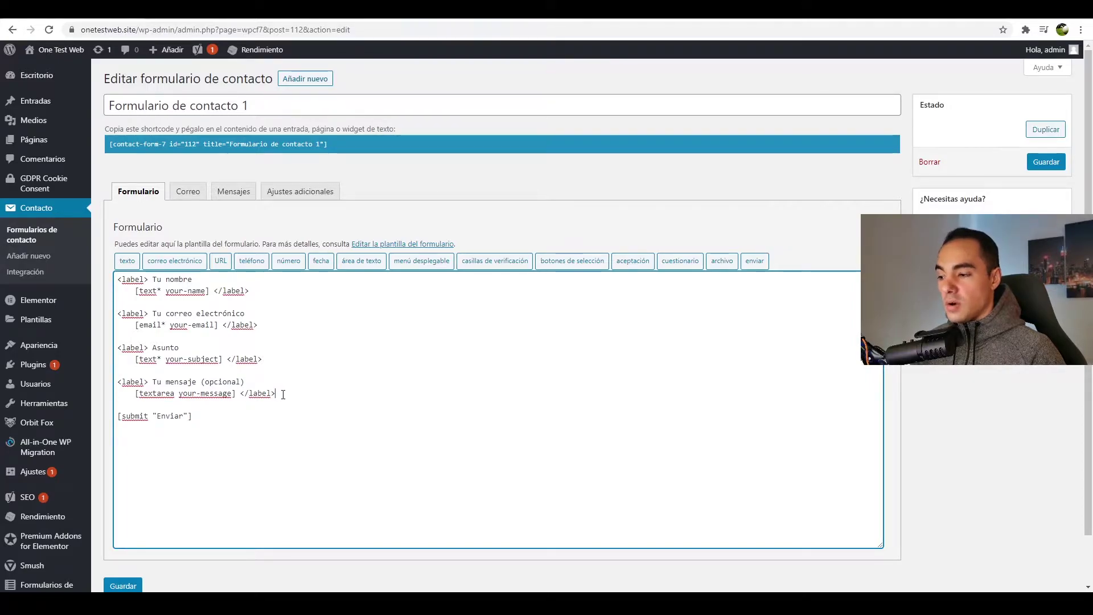
pyautogui.press('Return')
pyautogui.press('Return')
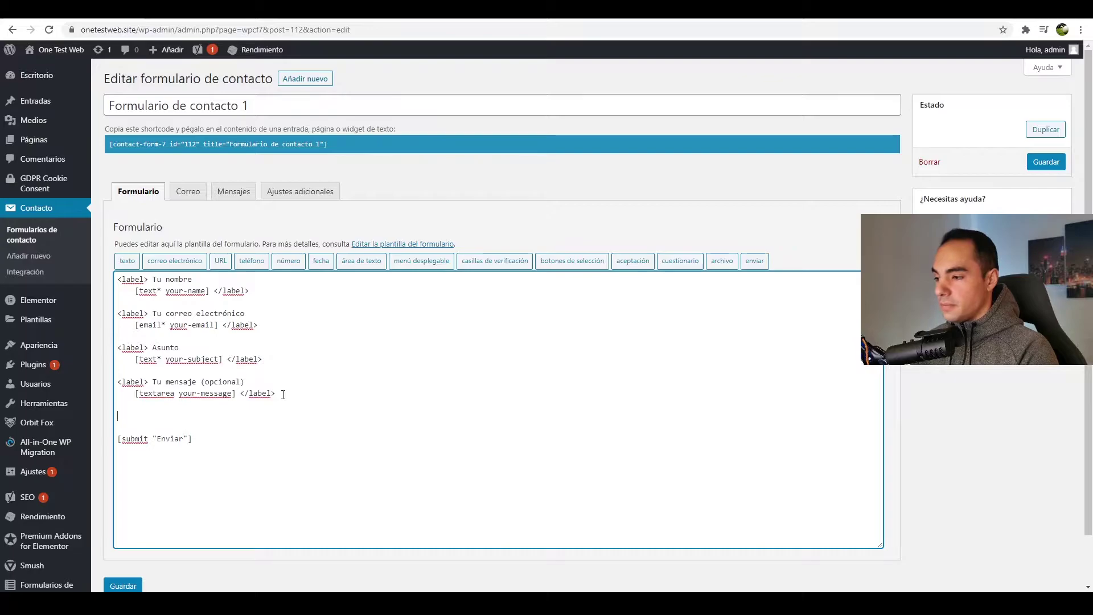
pyautogui.click(639, 269)
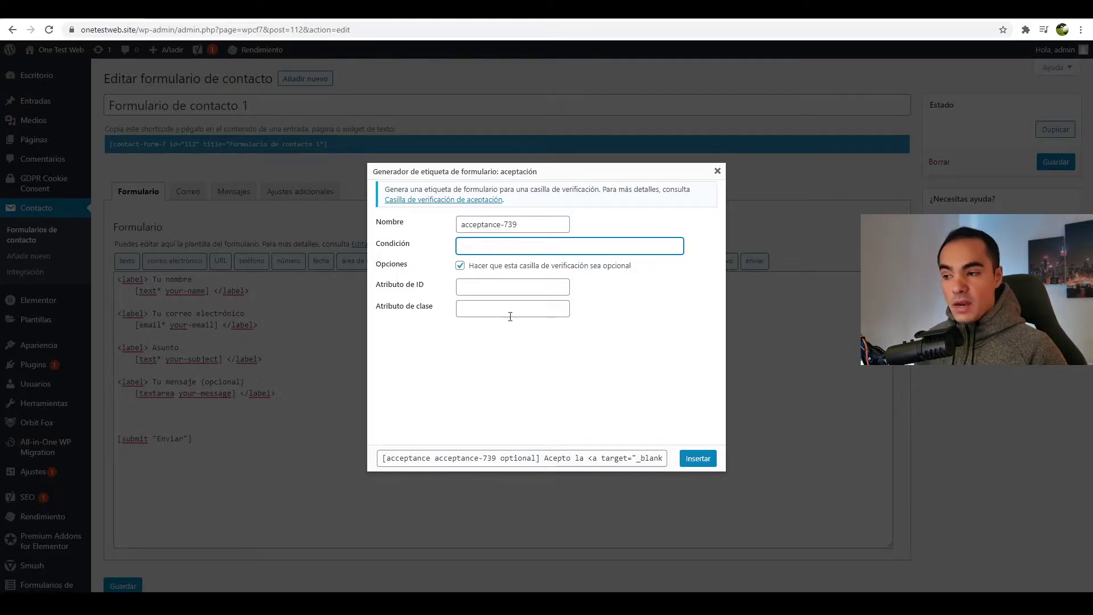
# - Make the acceptance checkbox required and fill Condición with the saved consent-link text
pyautogui.click(459, 266)
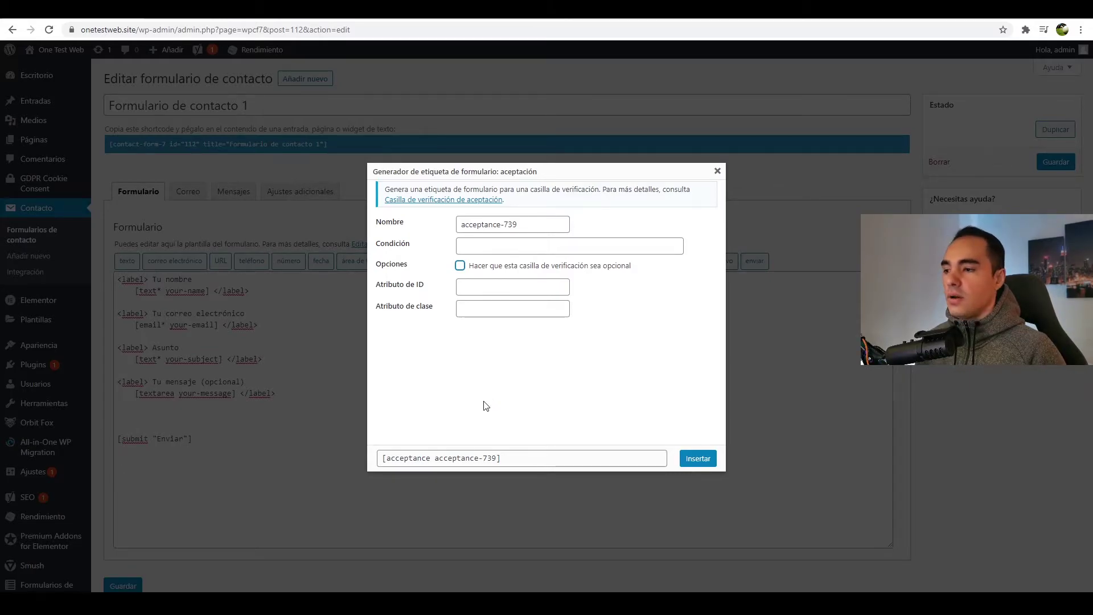
pyautogui.click(481, 248)
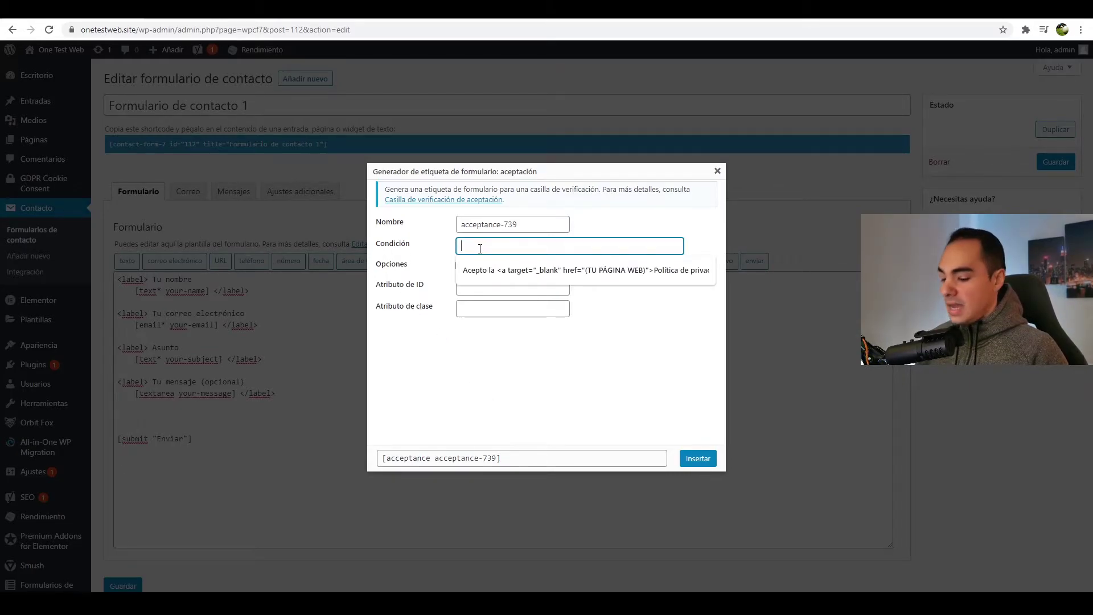
pyautogui.click(486, 270)
pyautogui.click(519, 365)
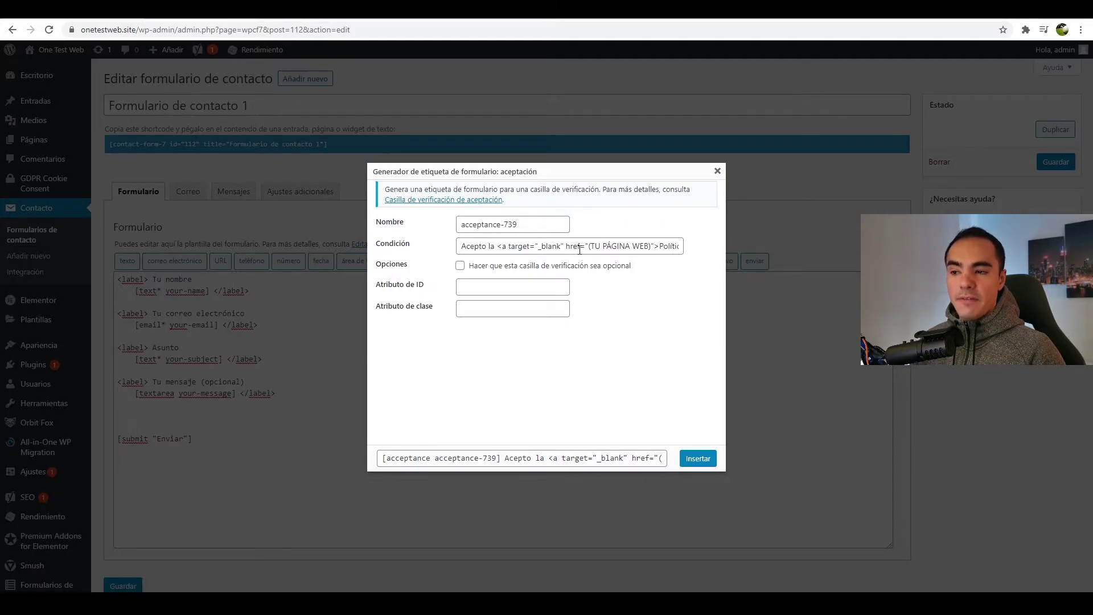
pyautogui.moveTo(587, 249); pyautogui.dragTo(652, 251)
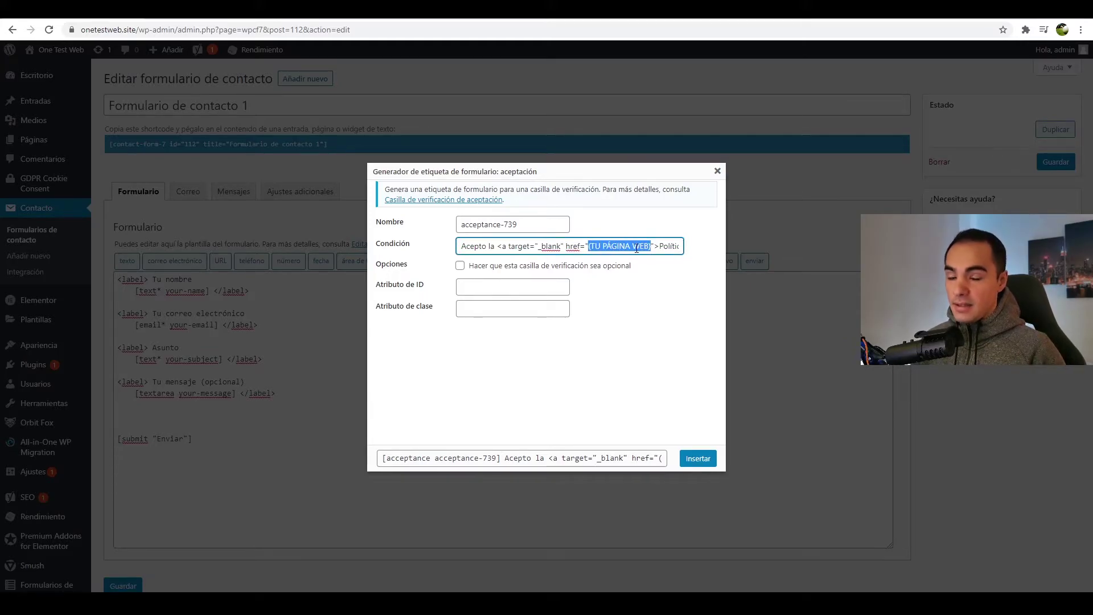
pyautogui.moveTo(660, 246); pyautogui.dragTo(639, 244)
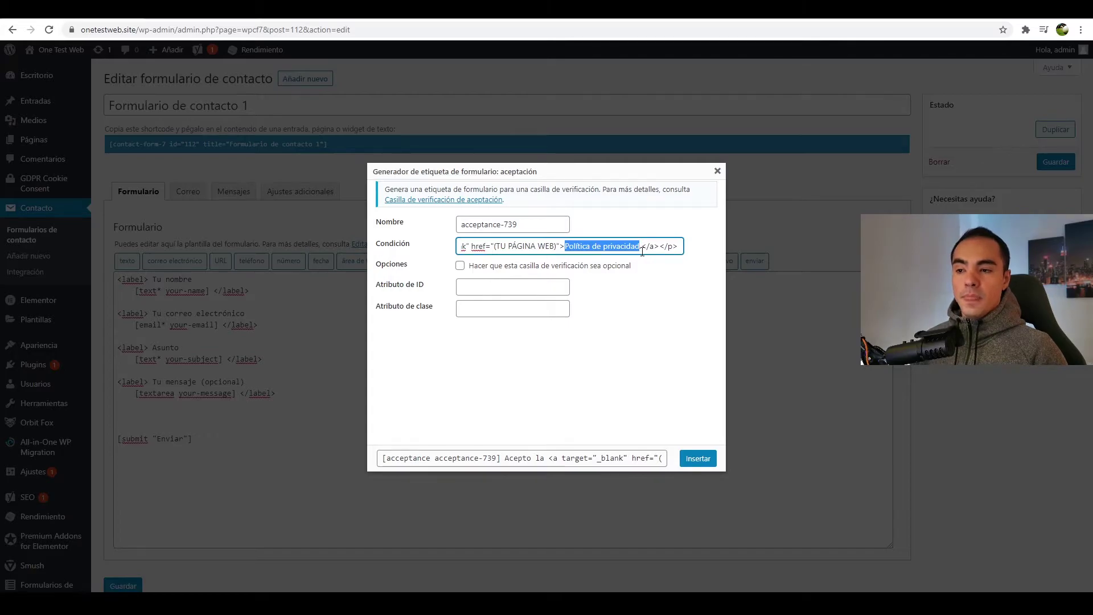
pyautogui.click(642, 249)
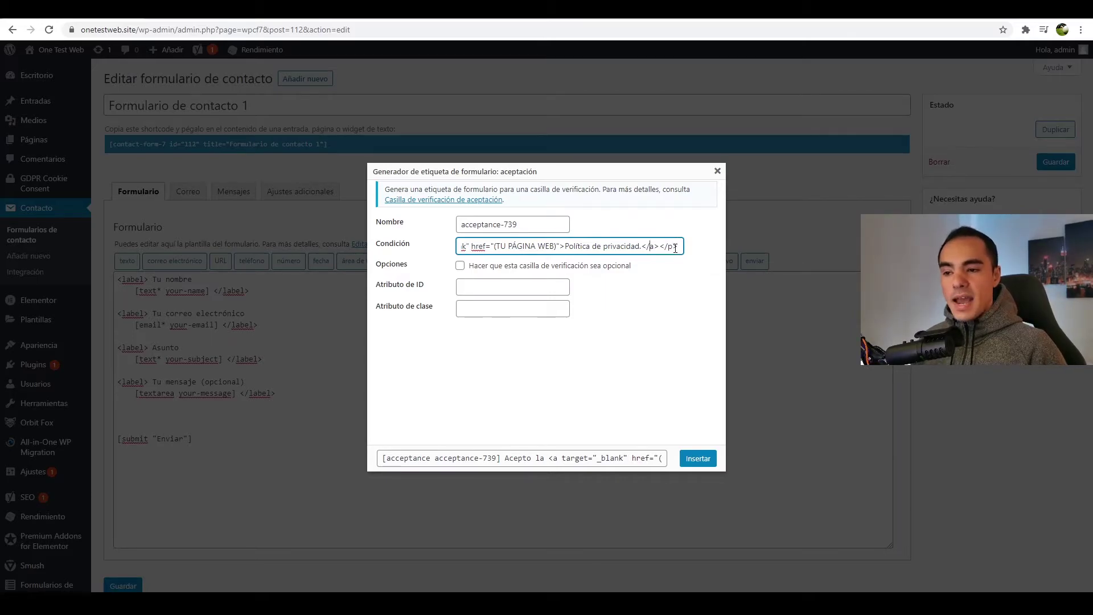
pyautogui.moveTo(677, 246); pyautogui.dragTo(460, 247)
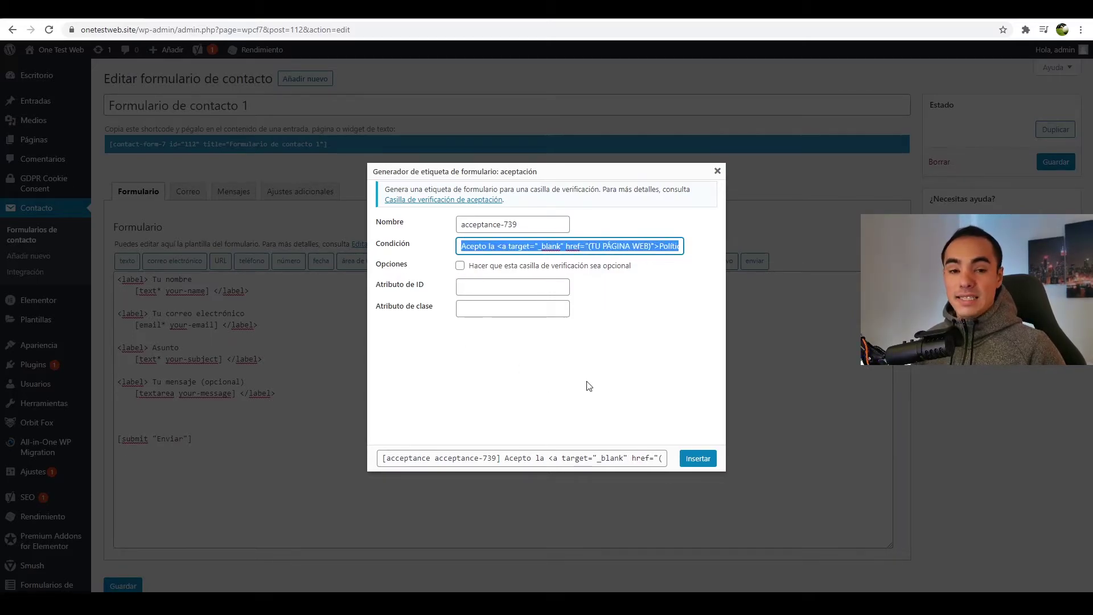
pyautogui.click(502, 247)
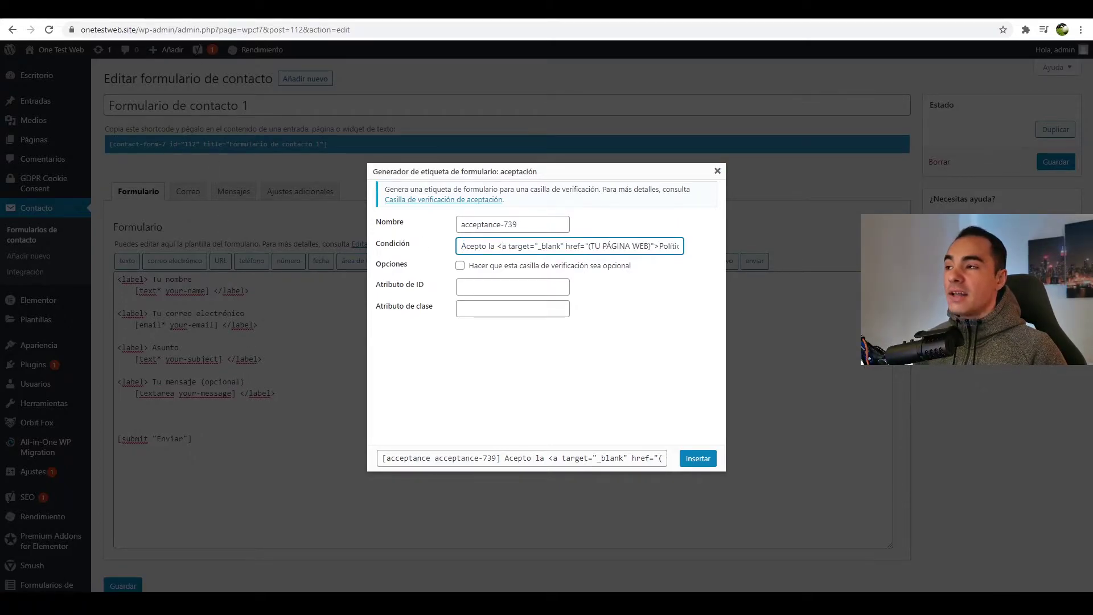
# - Copy the Política de privacidad page address and paste it over the (TU PÁGINA WEB) placeholder
pyautogui.click(171, 9)
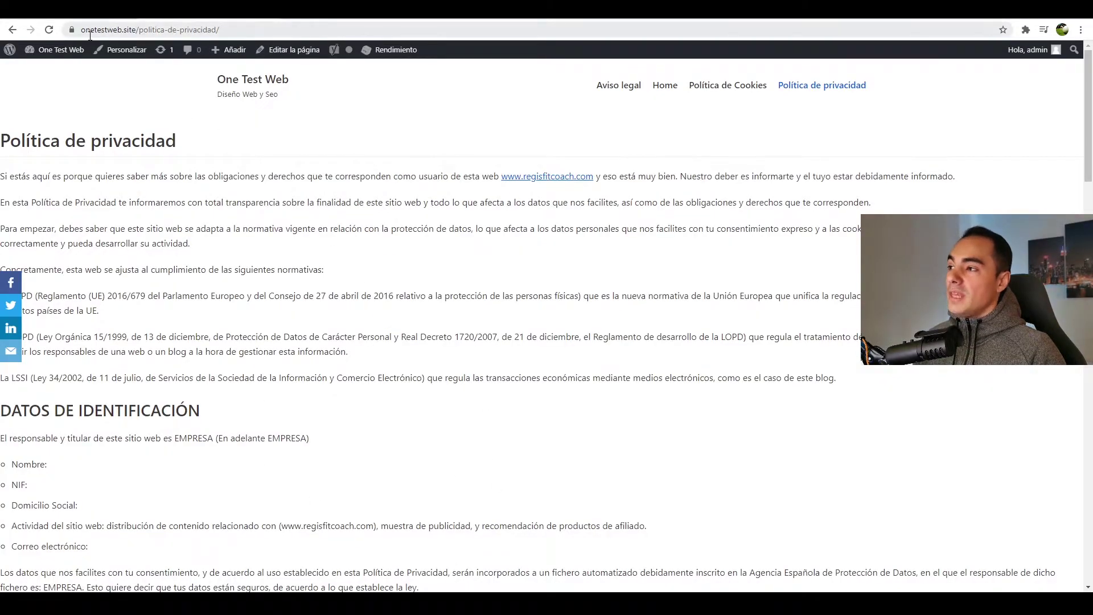
pyautogui.moveTo(263, 31); pyautogui.dragTo(65, 25)
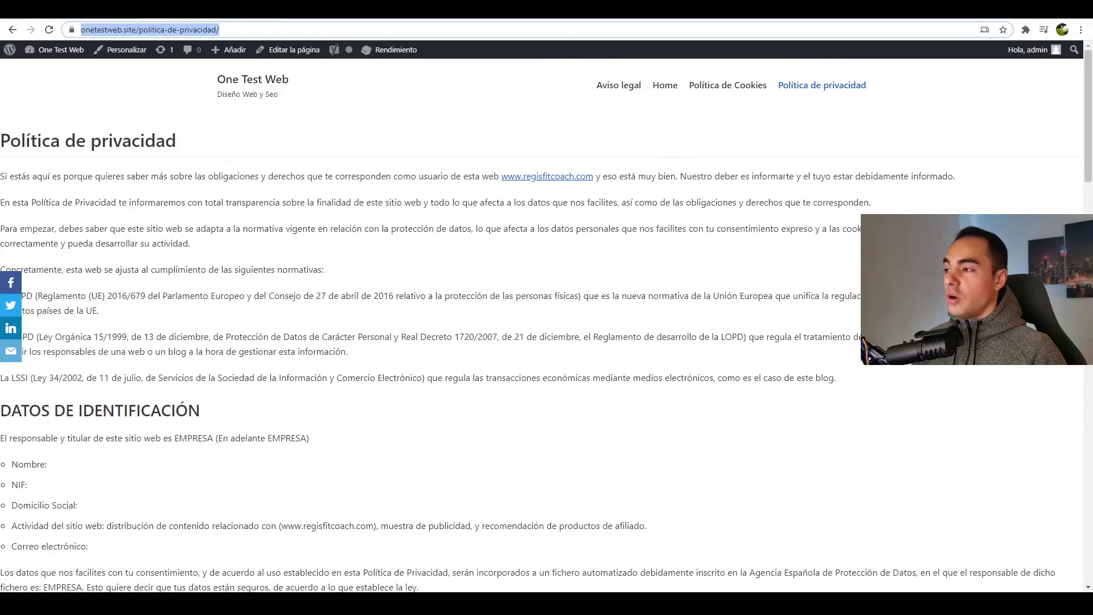
pyautogui.hotkey('ctrl', 'c')
pyautogui.hotkey('ctrl', 'shift', 'Tab')
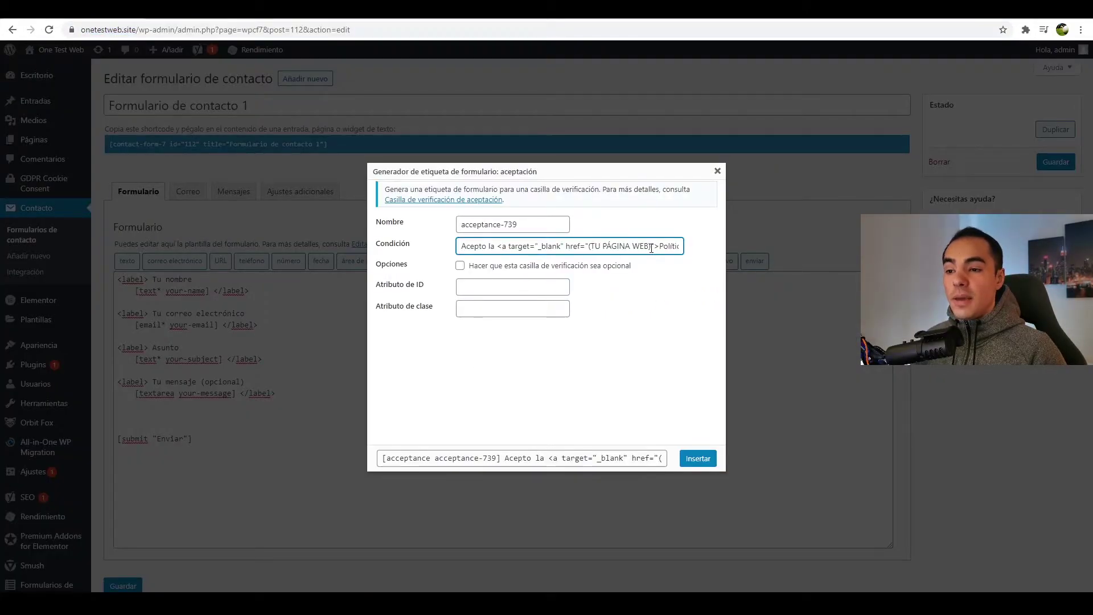
pyautogui.moveTo(650, 247); pyautogui.dragTo(587, 247)
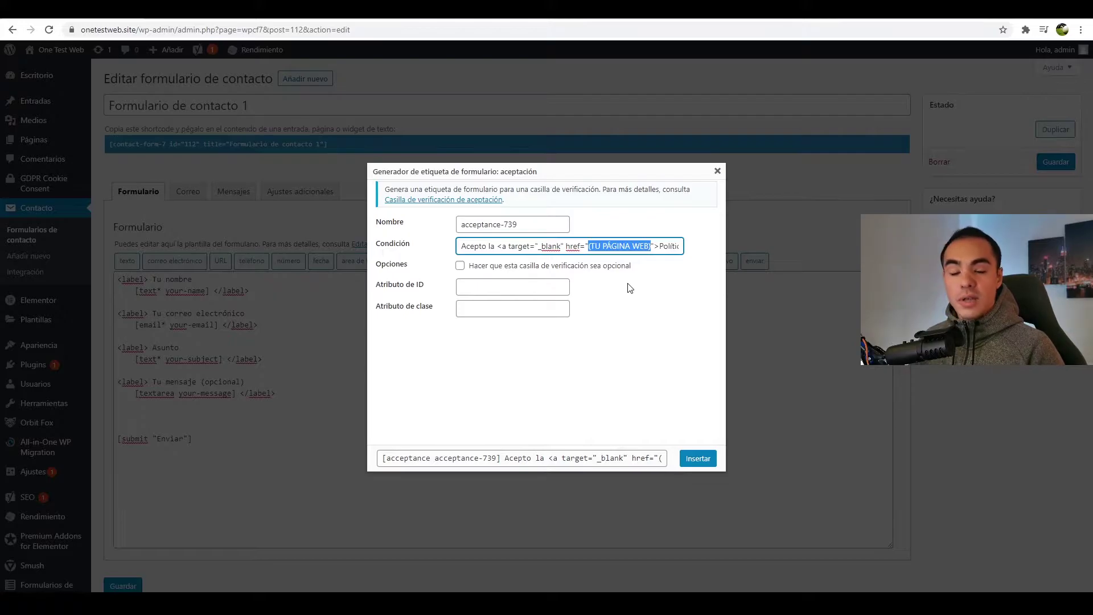
pyautogui.hotkey('ctrl', 'v')
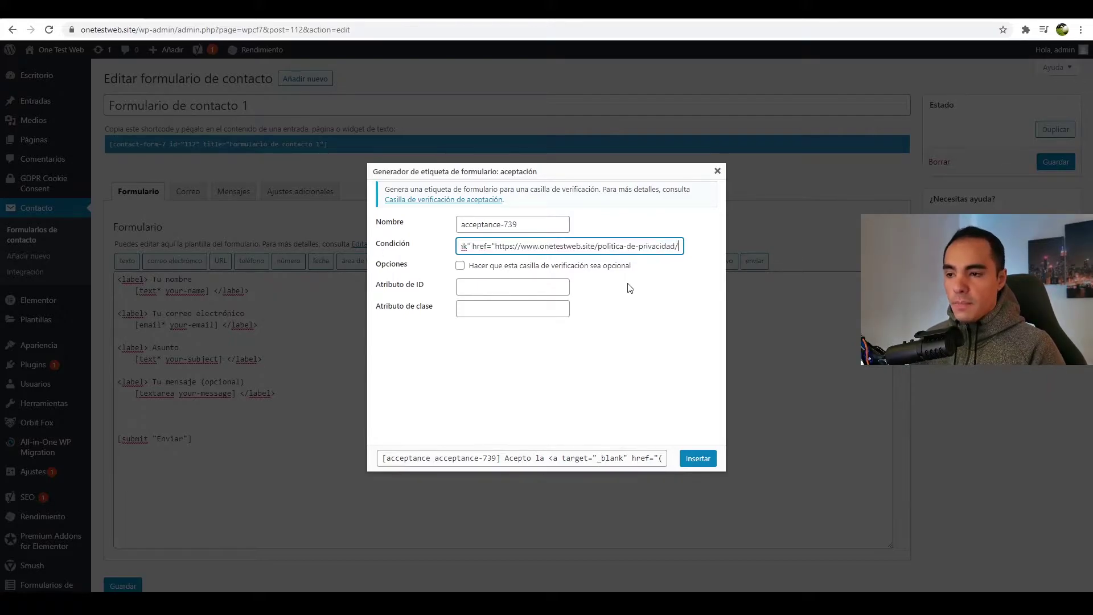
# - Check the link address in the consent text and insert the acceptance-739 tag into the template
pyautogui.moveTo(479, 248); pyautogui.dragTo(489, 251)
pyautogui.click(487, 251)
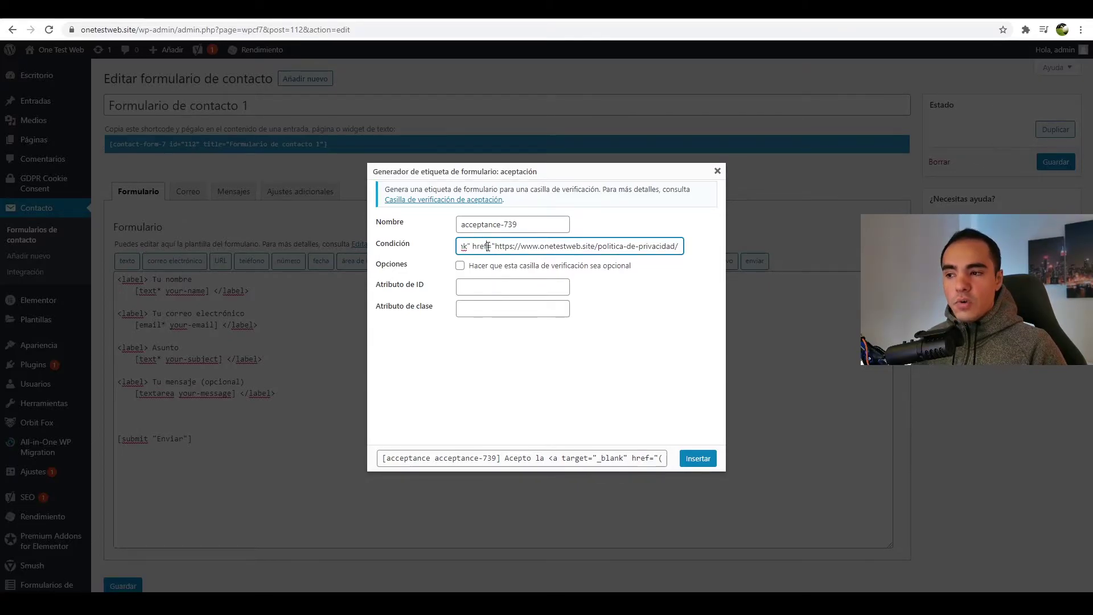
pyautogui.moveTo(493, 247); pyautogui.dragTo(587, 246)
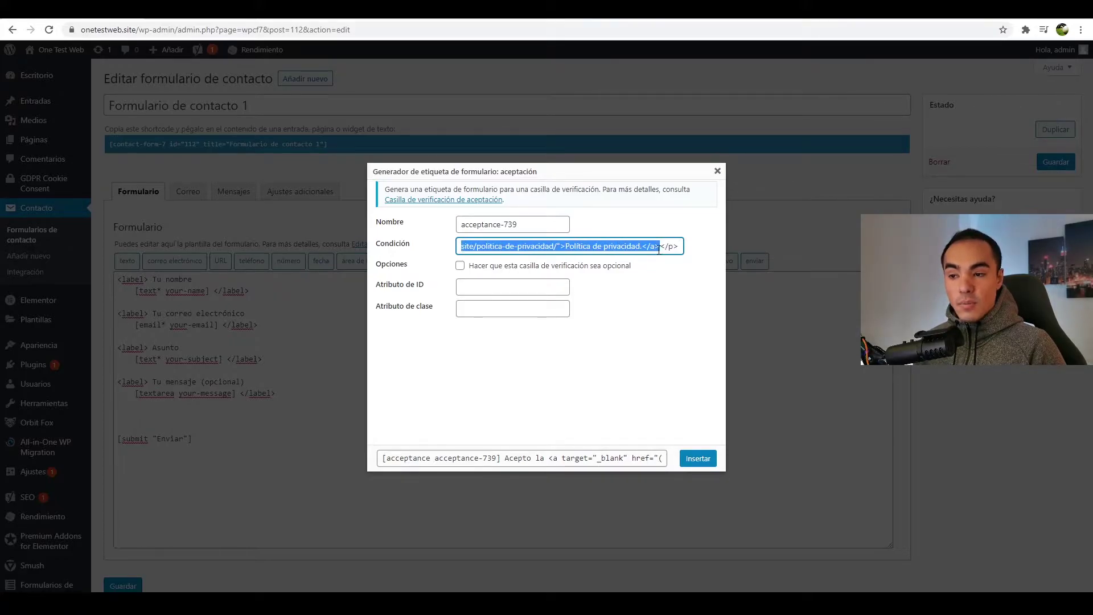
pyautogui.click(555, 247)
pyautogui.moveTo(556, 246); pyautogui.dragTo(554, 246)
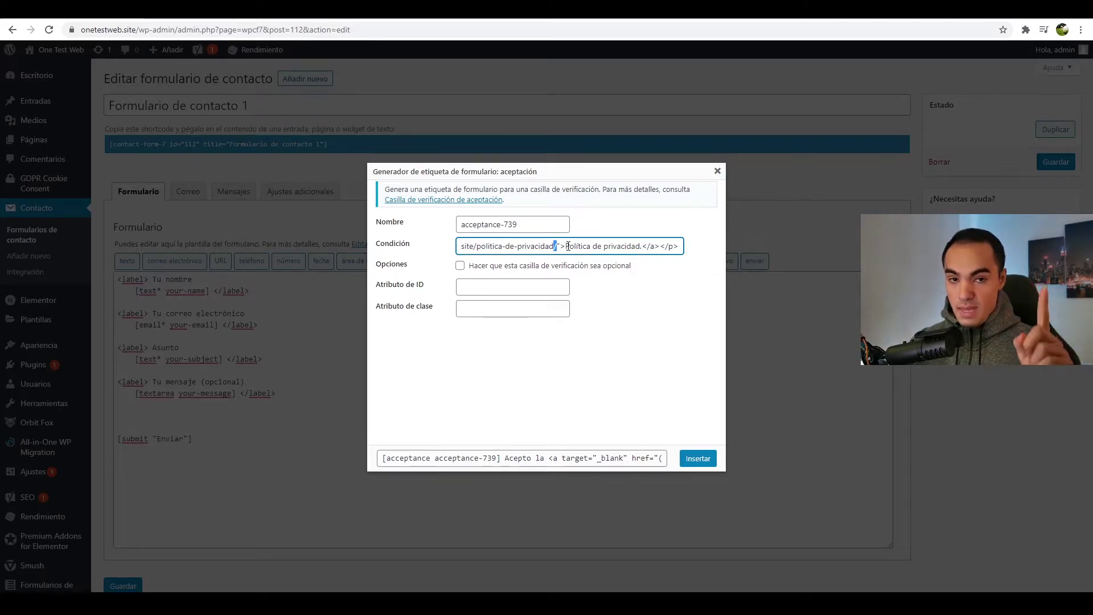
pyautogui.moveTo(566, 246); pyautogui.dragTo(576, 246)
pyautogui.click(699, 464)
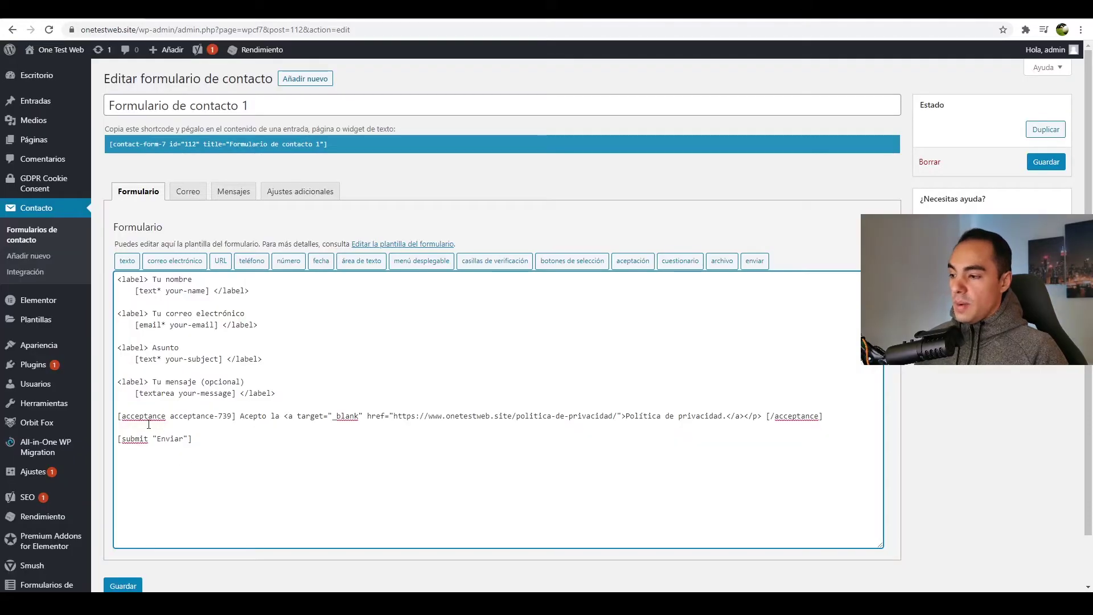
pyautogui.moveTo(118, 416); pyautogui.dragTo(247, 415)
# - Deselect the acceptance line, set the caret at the template's end and open the Correo settings
pyautogui.click(249, 416)
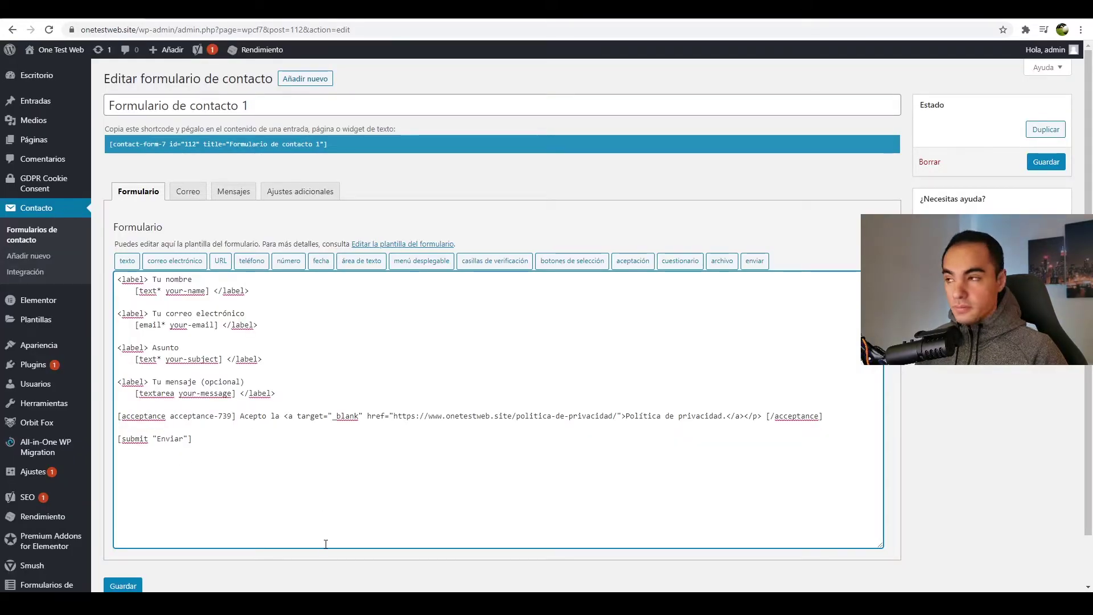
pyautogui.click(345, 501)
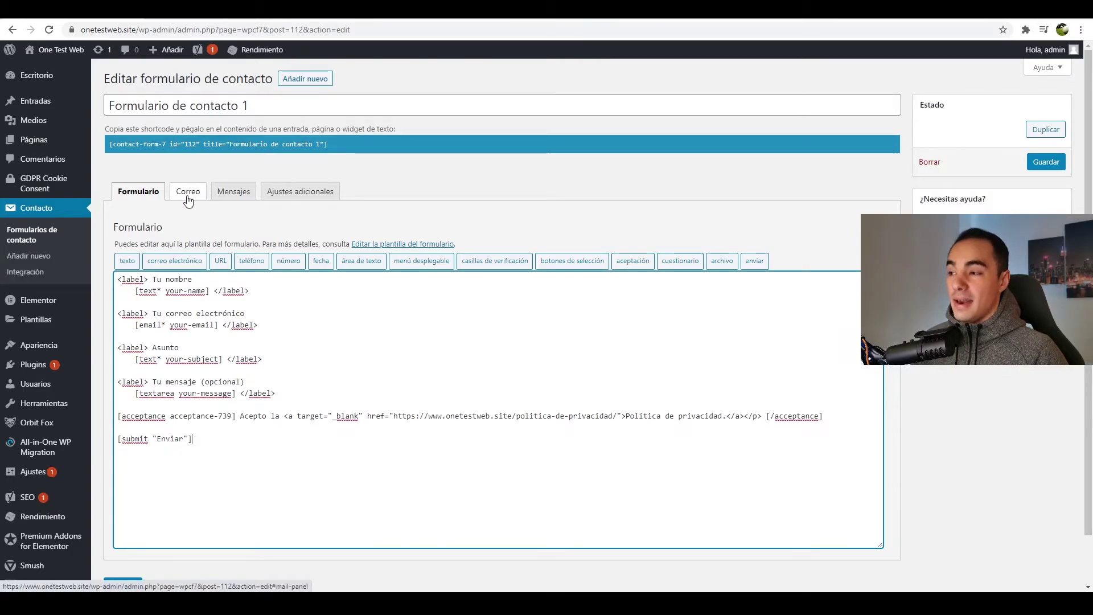
pyautogui.click(187, 192)
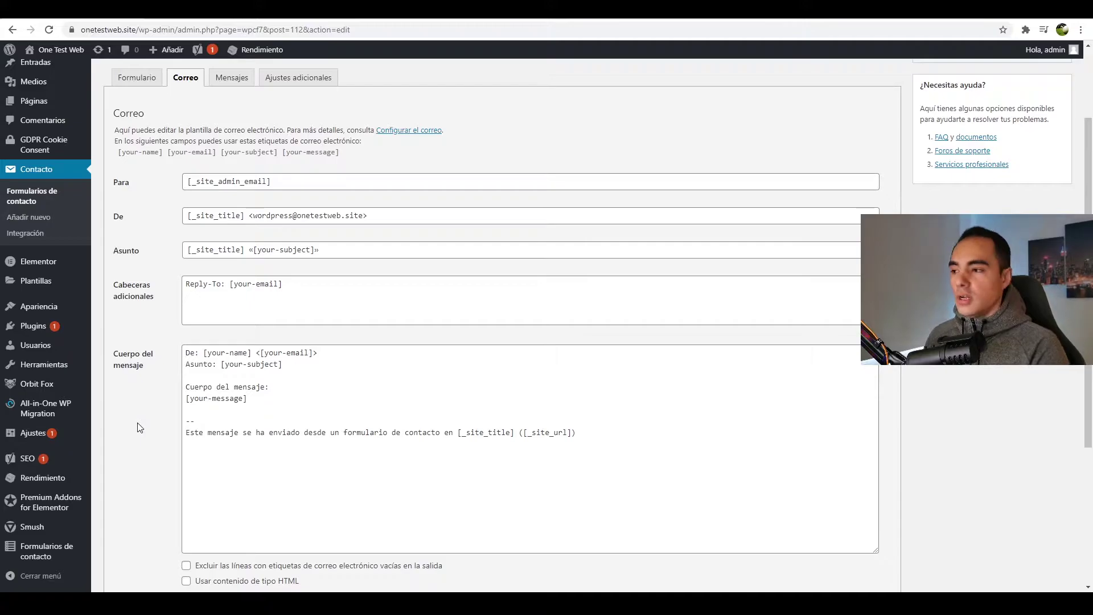
# - Replace the Para recipient with the contact e-mail address and swap [_site_title] for onetestweb
pyautogui.moveTo(271, 181); pyautogui.dragTo(106, 193)
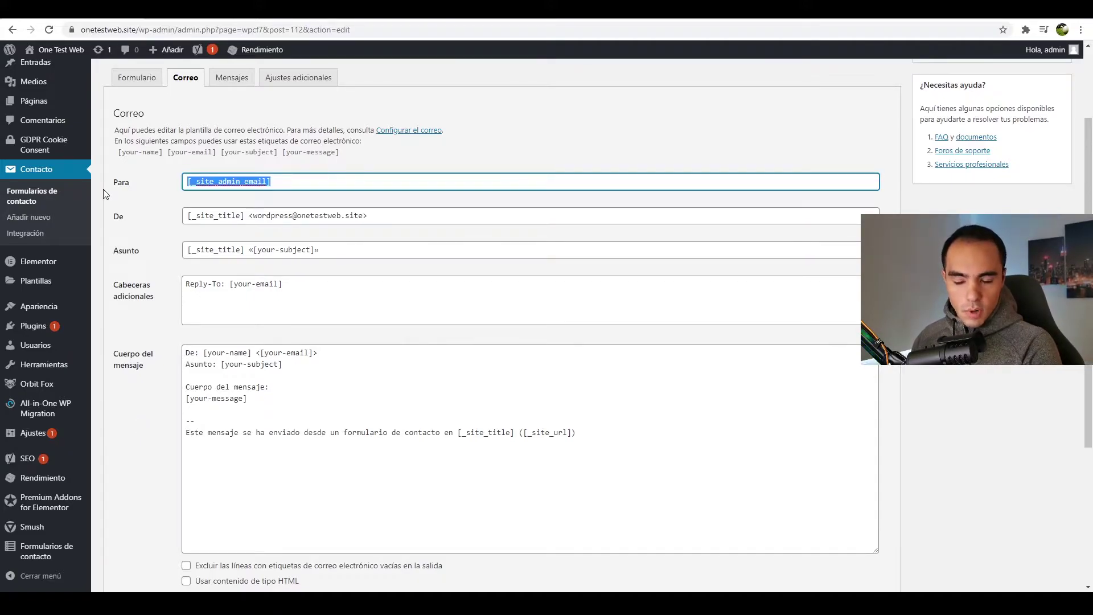
pyautogui.hotkey('ctrl', 'v')
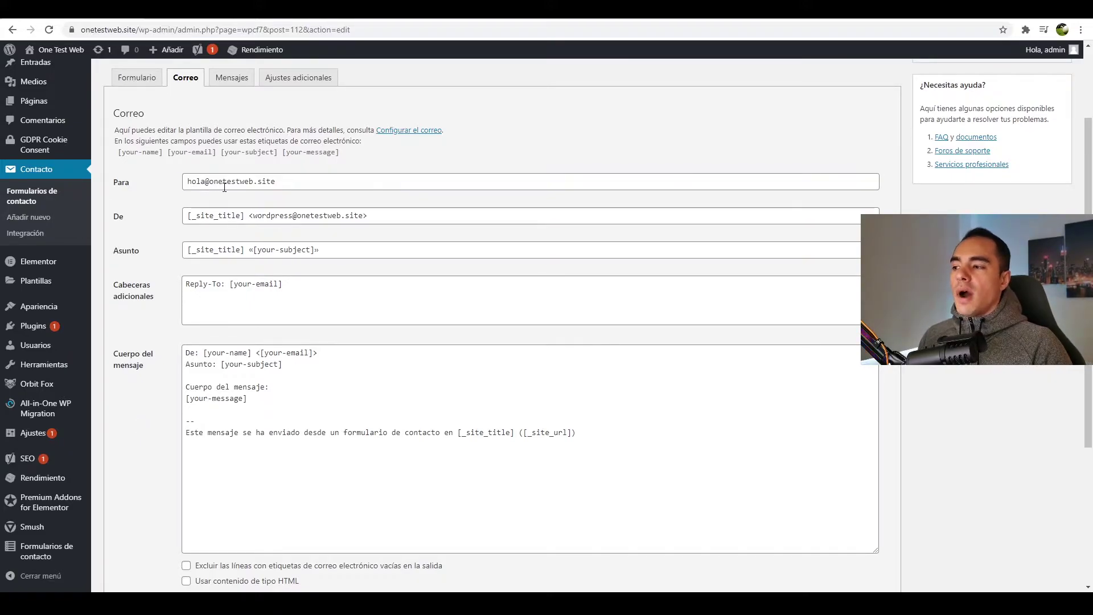
pyautogui.moveTo(244, 215); pyautogui.dragTo(187, 215)
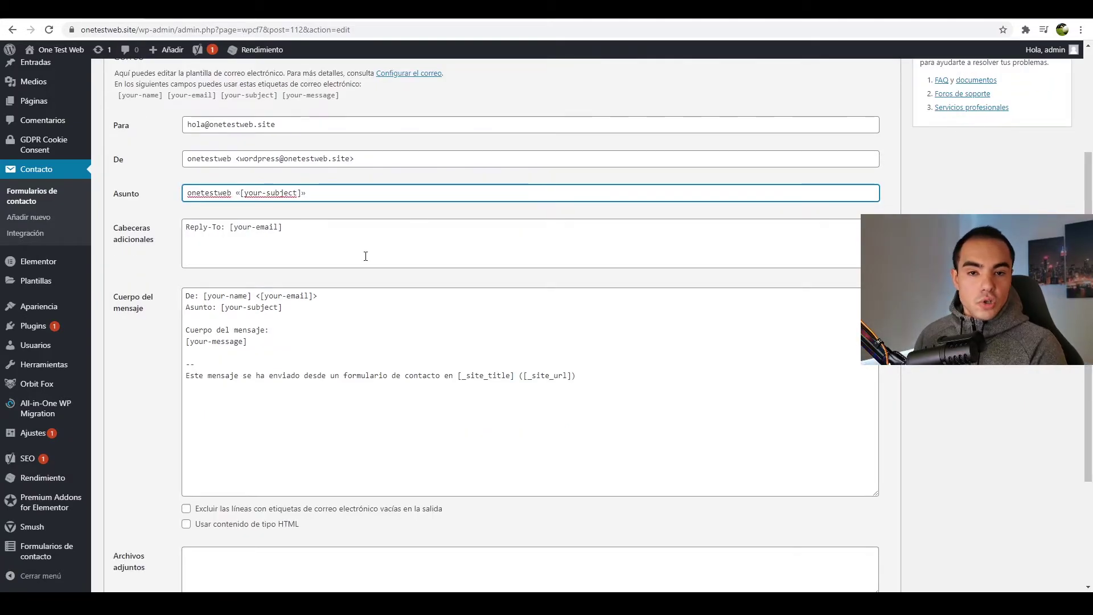
pyautogui.click(267, 352)
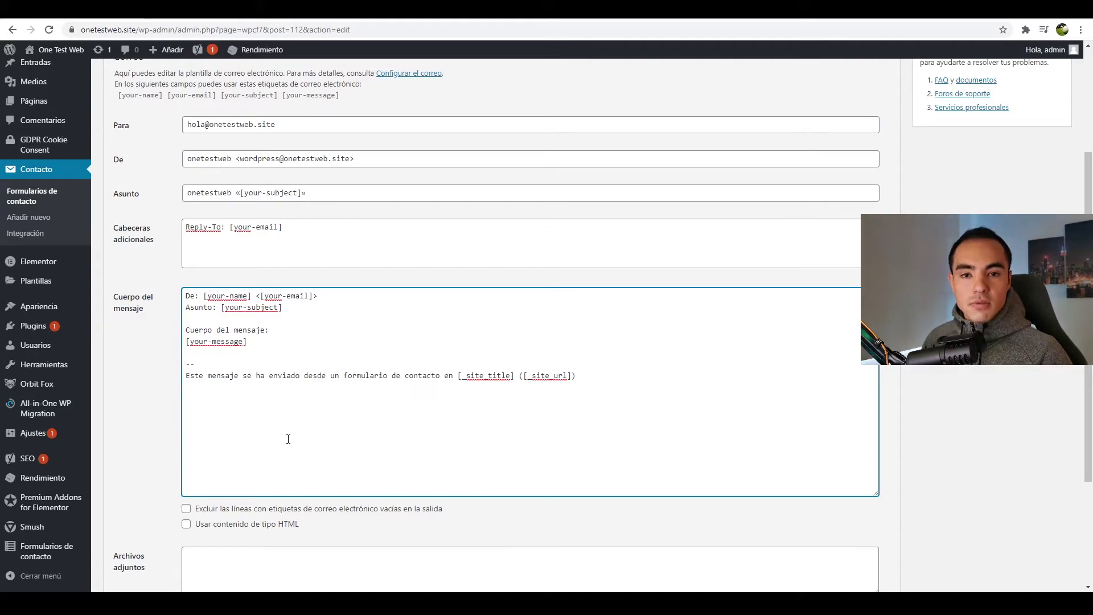
pyautogui.scroll(1, 288, 439)
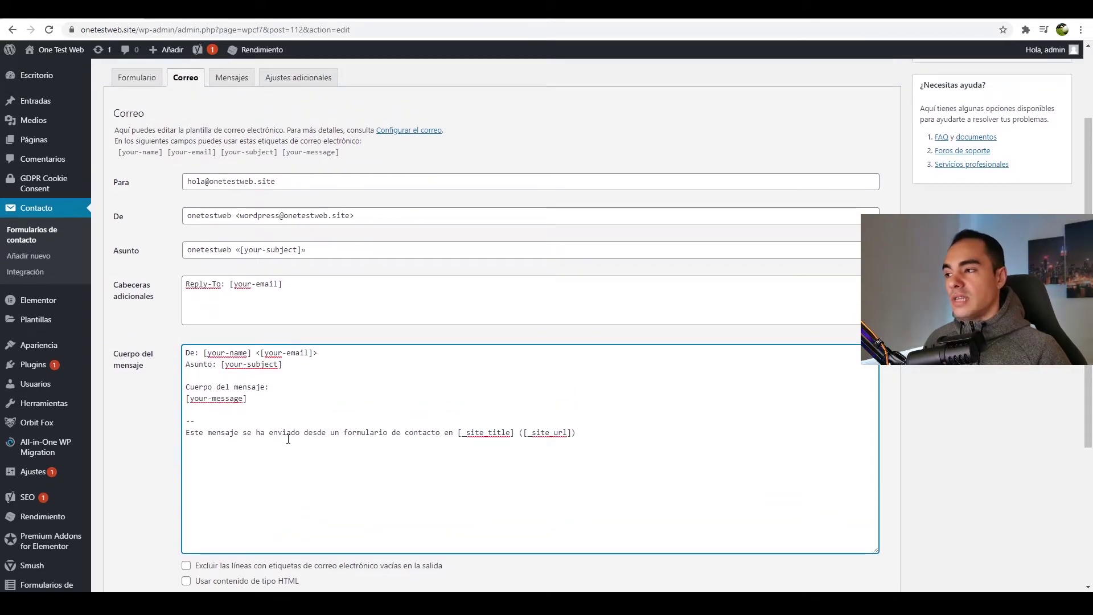
# - Copy the acceptance tag from the form template
pyautogui.click(132, 78)
pyautogui.click(194, 435)
pyautogui.moveTo(238, 363); pyautogui.dragTo(120, 364)
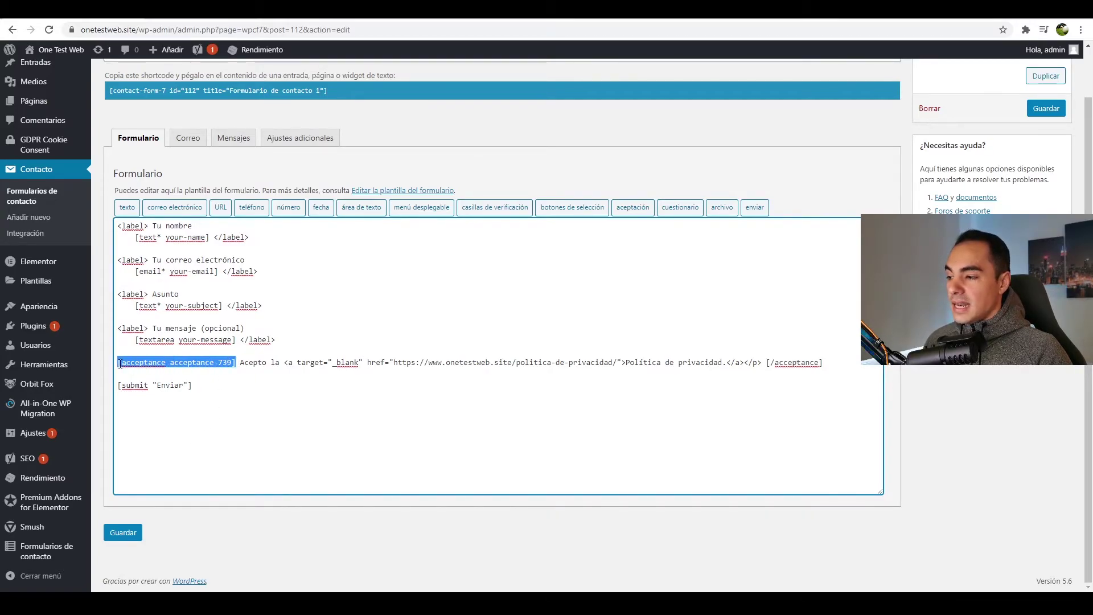
# - Add [acceptance-739] on its own line below [your-message] in the mail body and save
pyautogui.click(188, 138)
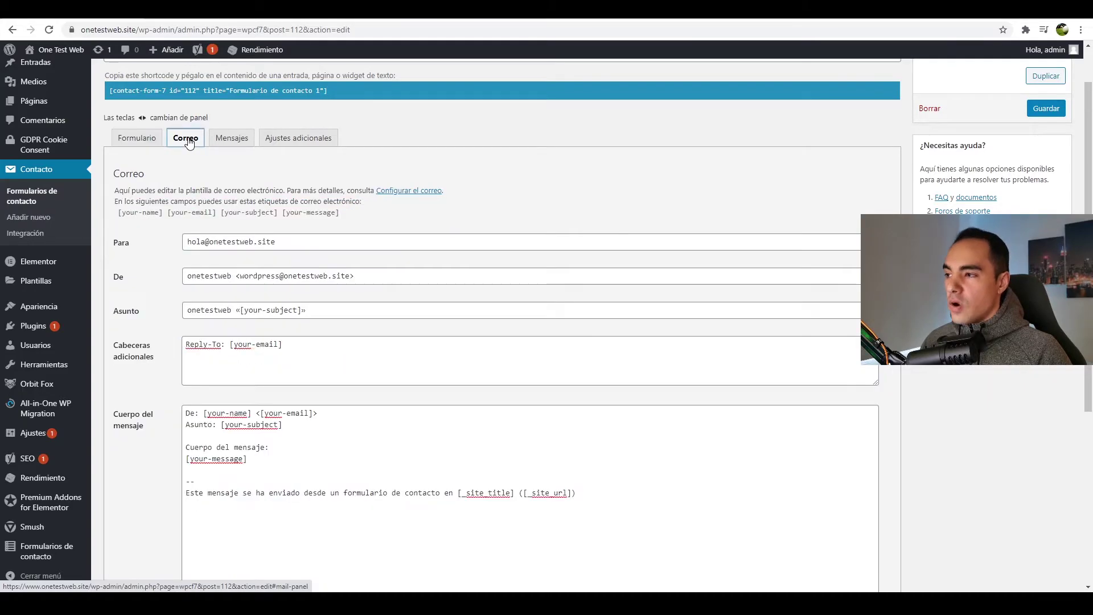
pyautogui.click(248, 472)
pyautogui.press('Return')
pyautogui.hotkey('ctrl', 'v')
pyautogui.moveTo(239, 482); pyautogui.dragTo(192, 483)
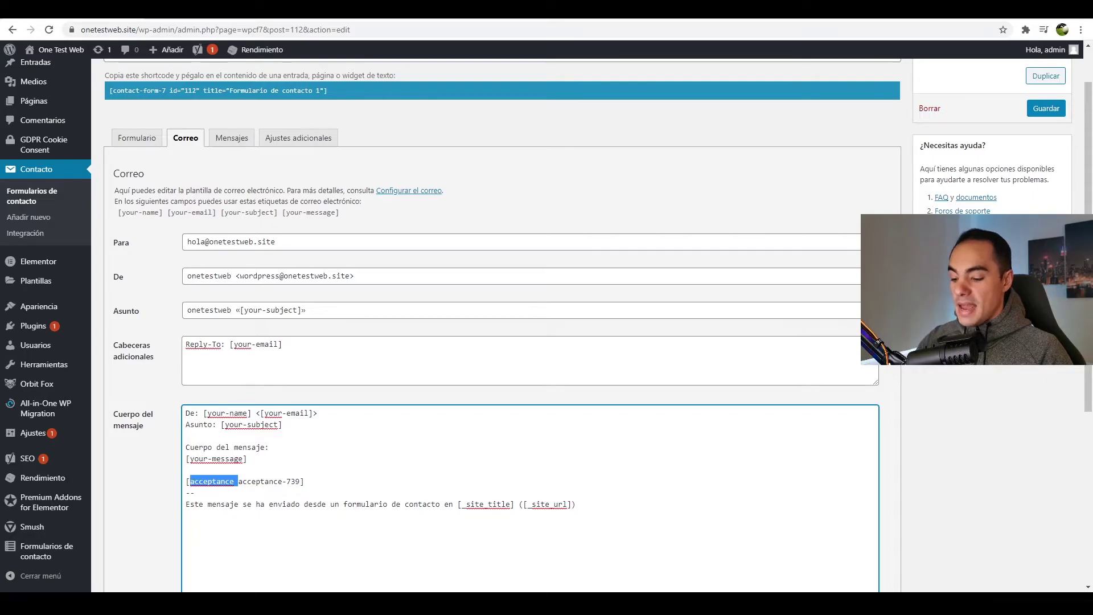
pyautogui.press('BackSpace')
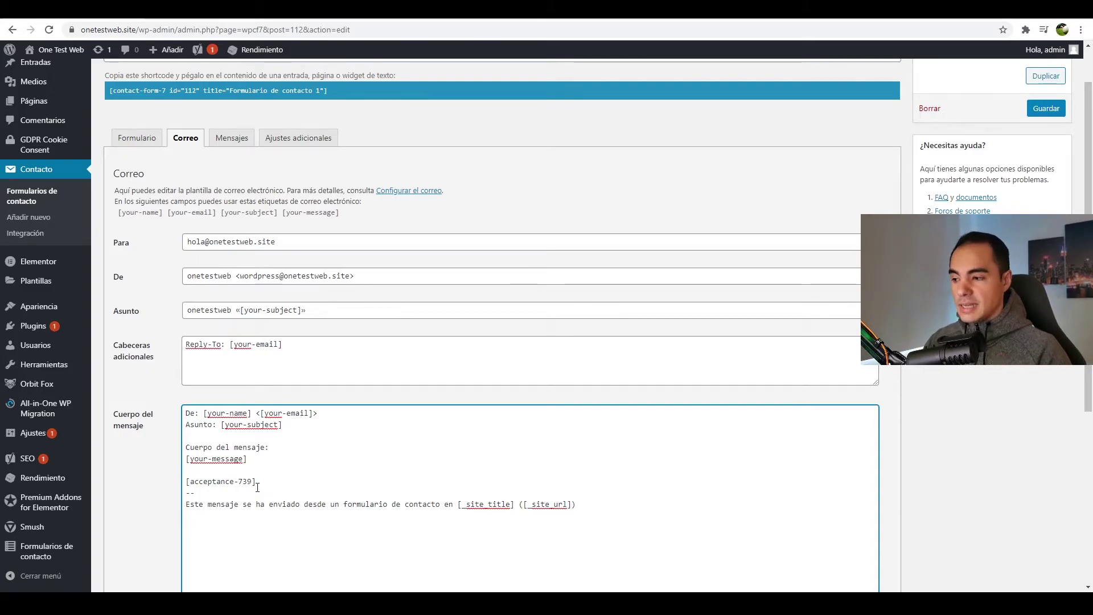
pyautogui.scroll(-5, 257, 487)
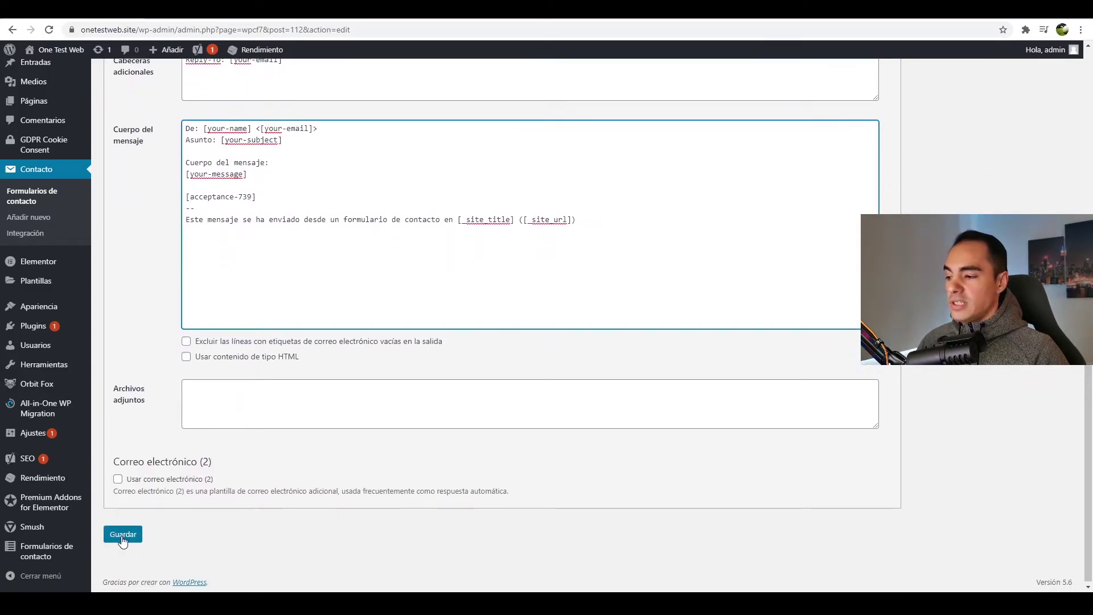
pyautogui.click(122, 538)
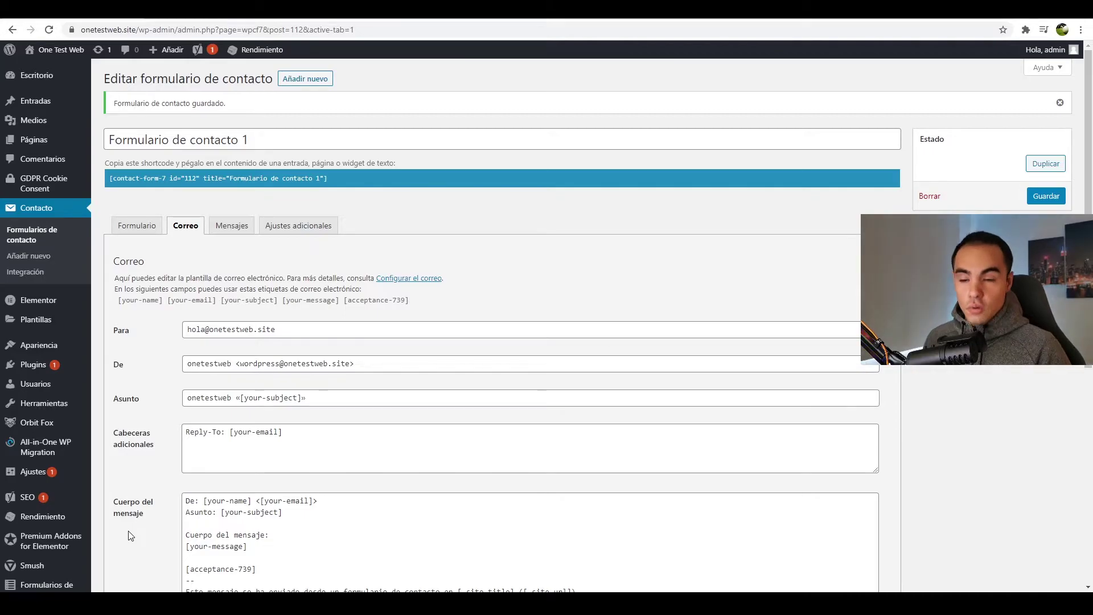
# - Add akismet:author to the your-name tag and akismet:author_email to the email tag
pyautogui.click(142, 225)
pyautogui.moveTo(165, 325); pyautogui.dragTo(205, 325)
pyautogui.click(205, 325)
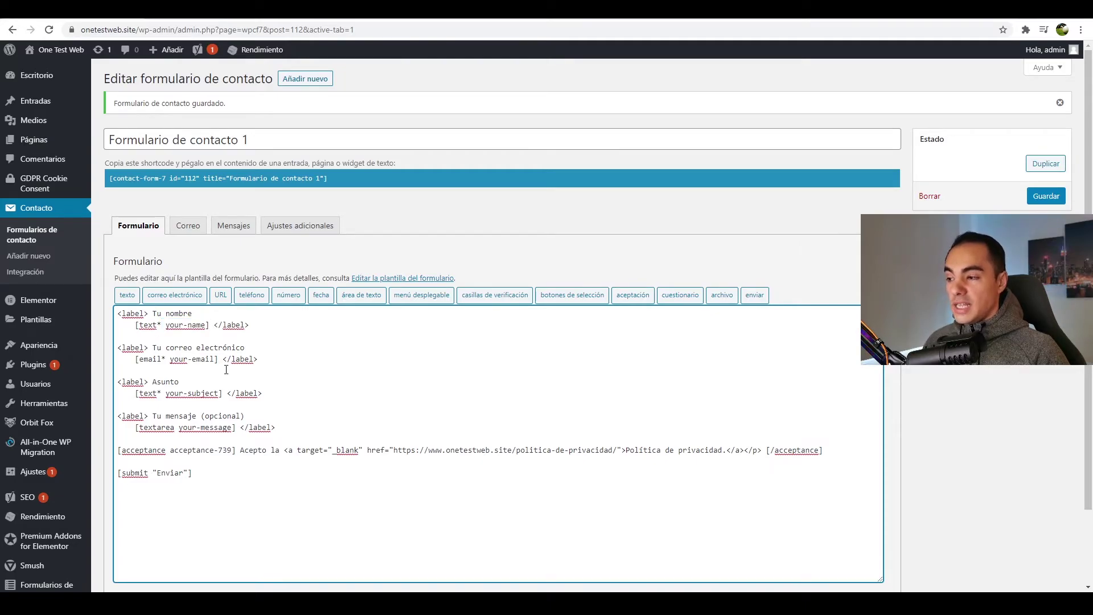
pyautogui.write('akisme')
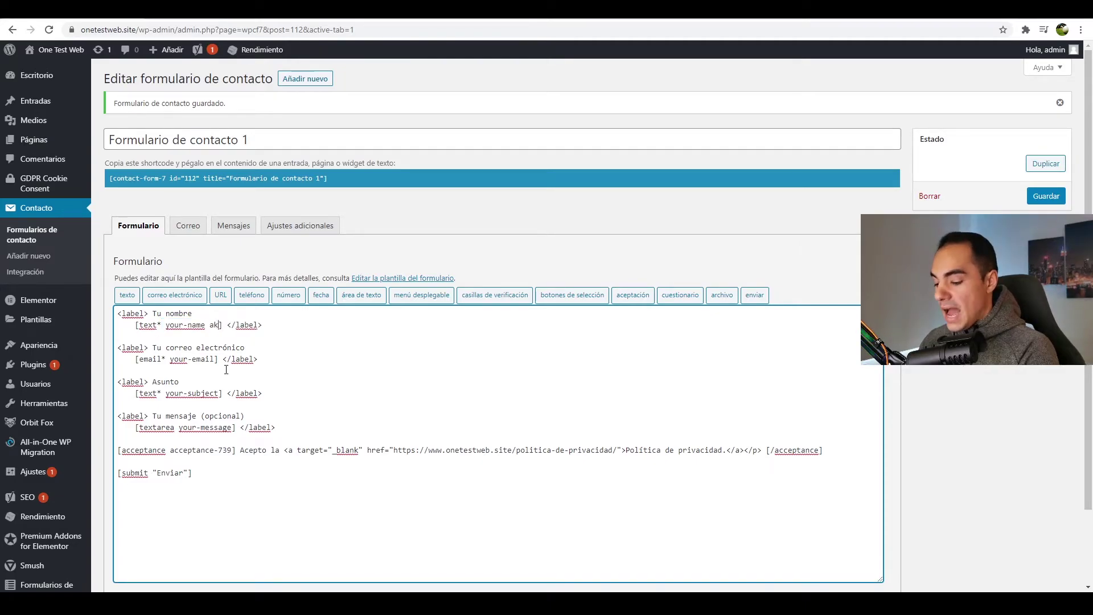
pyautogui.write('t')
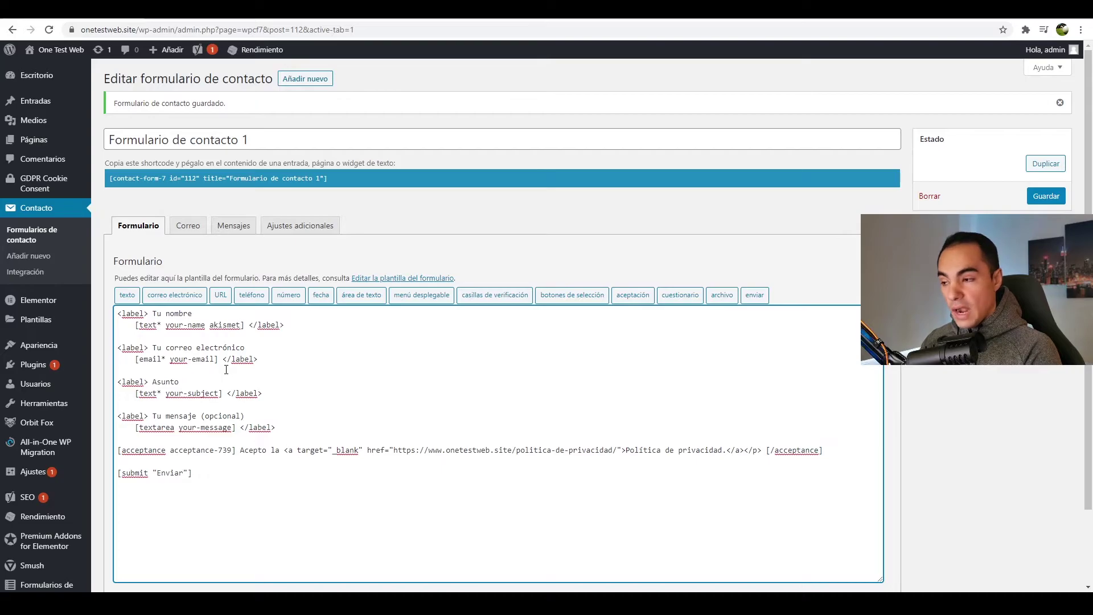
pyautogui.write(':author')
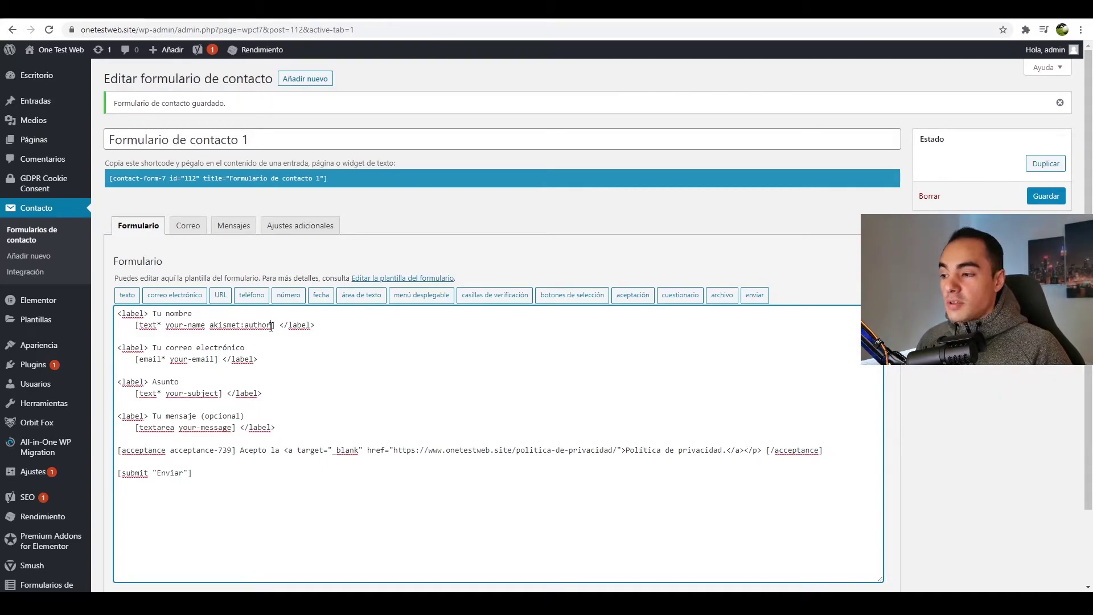
pyautogui.moveTo(272, 325); pyautogui.dragTo(210, 328)
pyautogui.hotkey('ctrl', 'c')
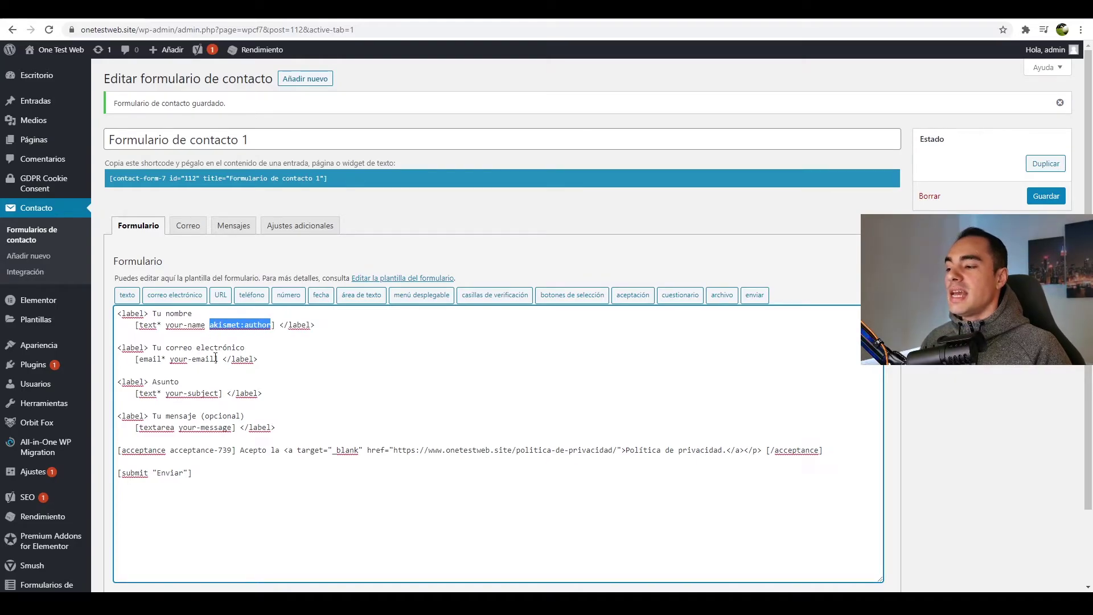
pyautogui.click(215, 357)
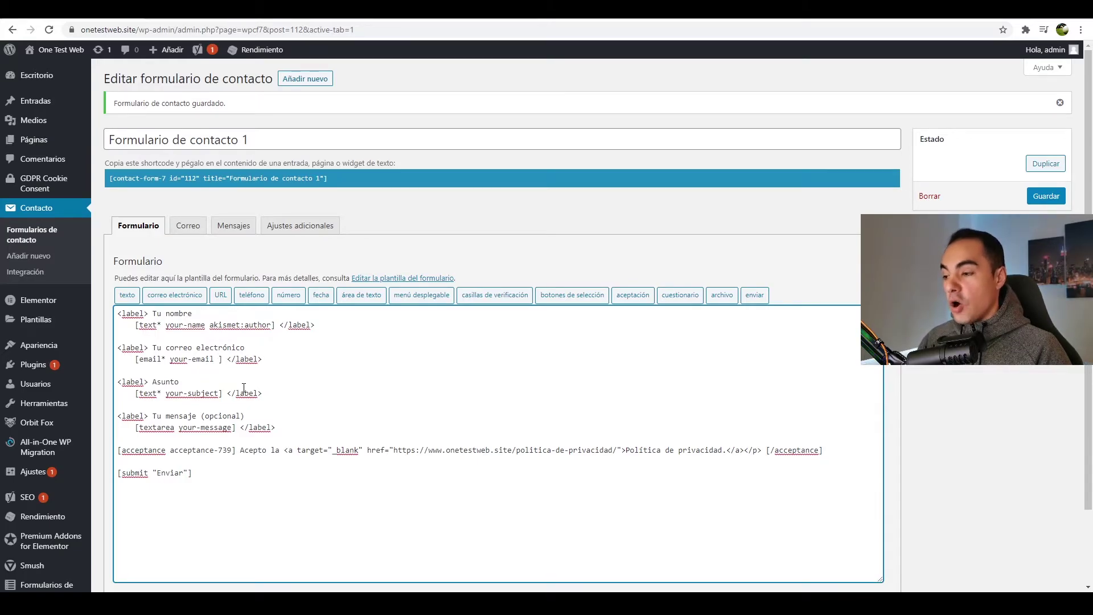
pyautogui.hotkey('ctrl', 'v')
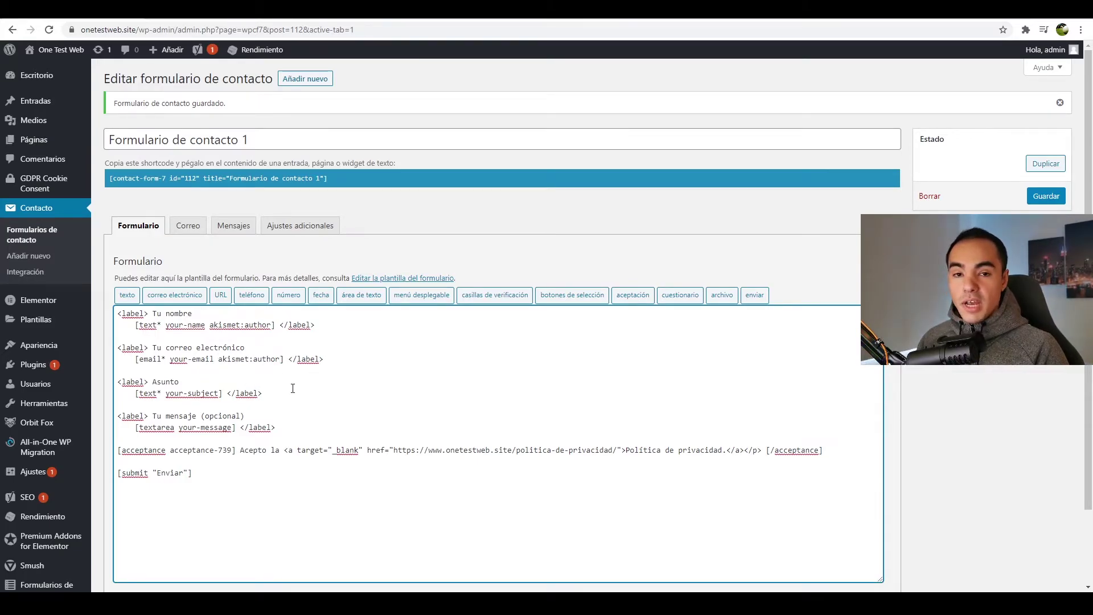
pyautogui.write('[email')
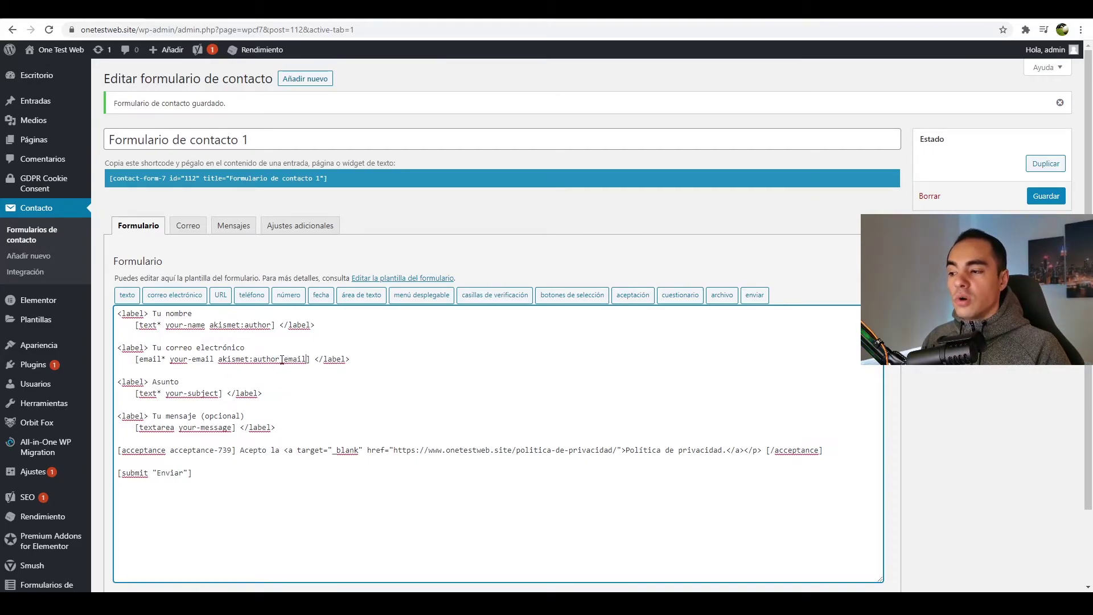
# - Remove the space before Acepto, save the form, and select its contact-form-7 id 112 shortcode
pyautogui.scroll(-1, 301, 358)
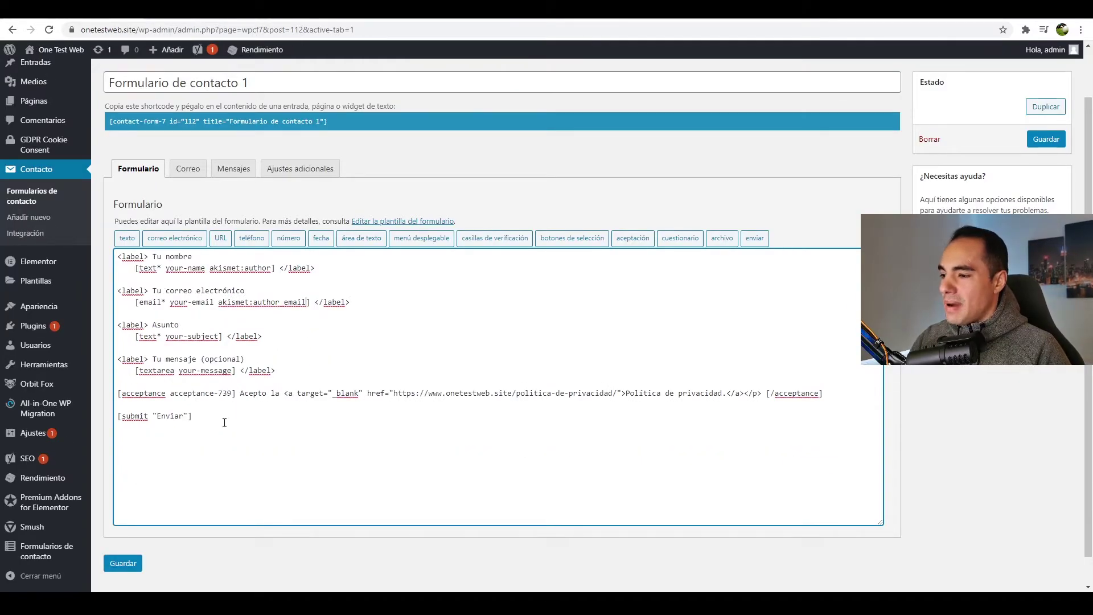
pyautogui.click(241, 391)
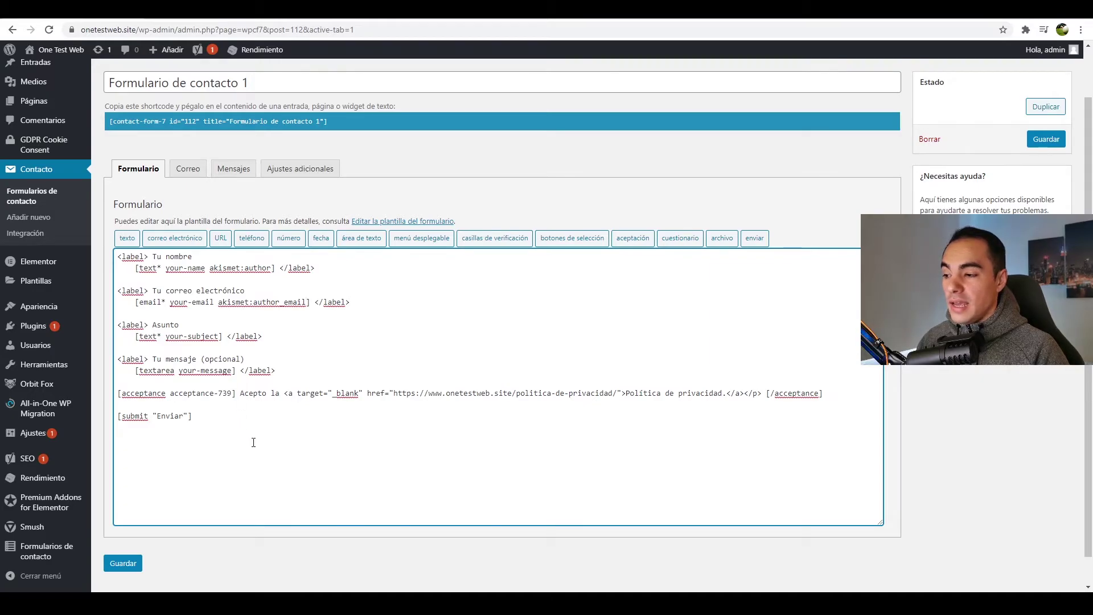
pyautogui.press('BackSpace')
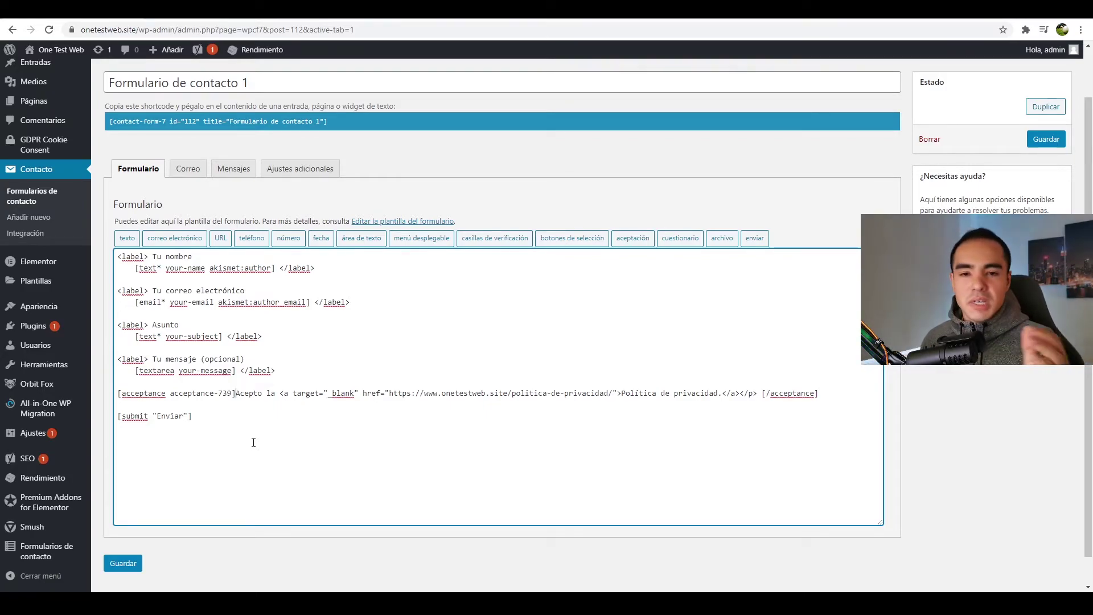
pyautogui.click(123, 563)
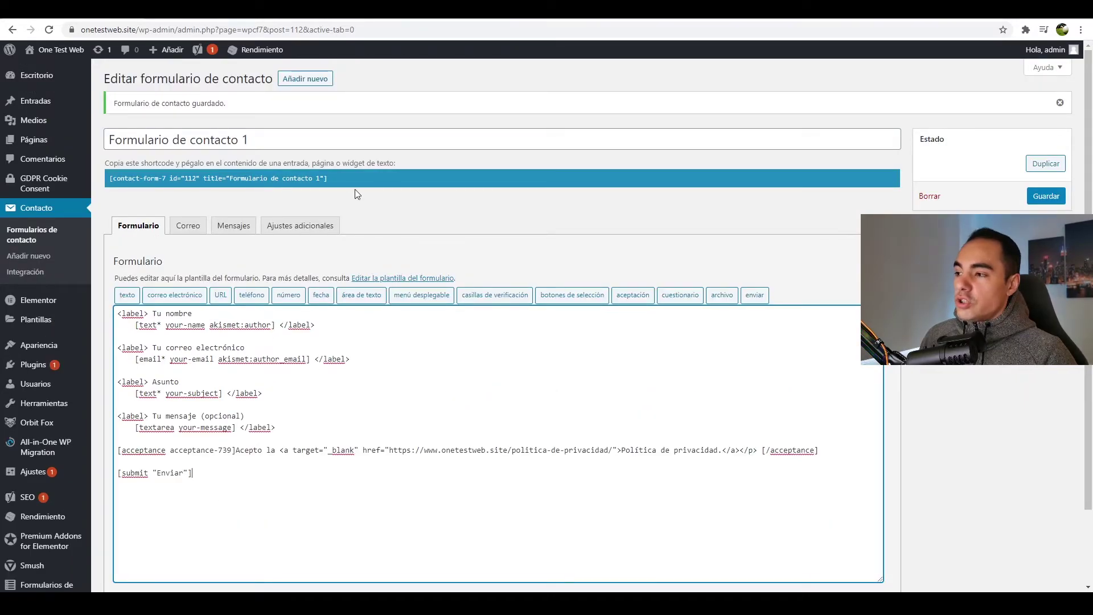
pyautogui.click(338, 179)
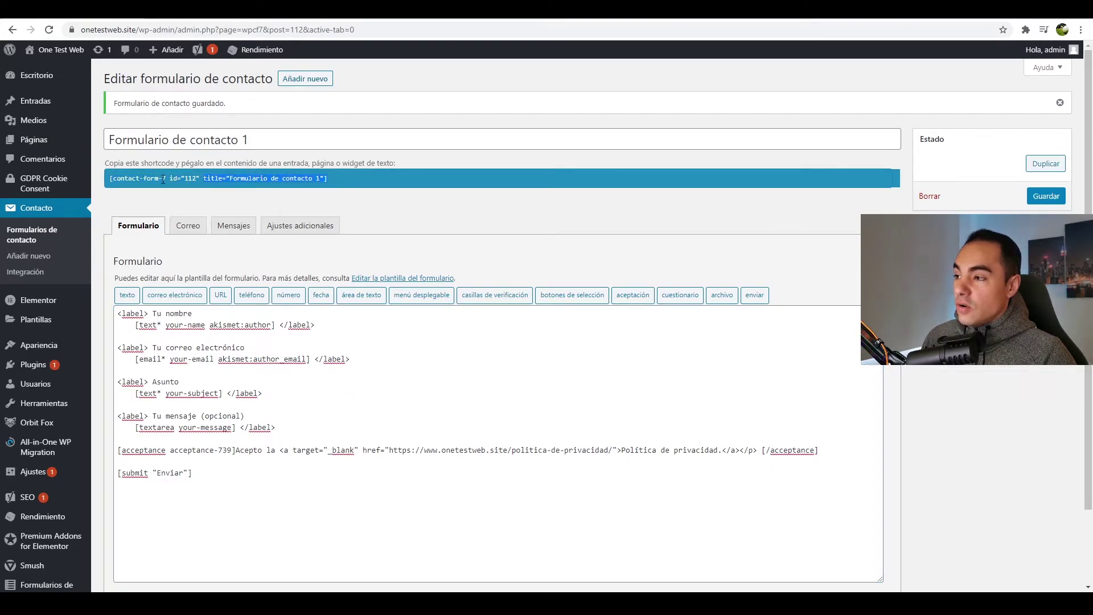
pyautogui.moveTo(351, 185); pyautogui.dragTo(114, 178)
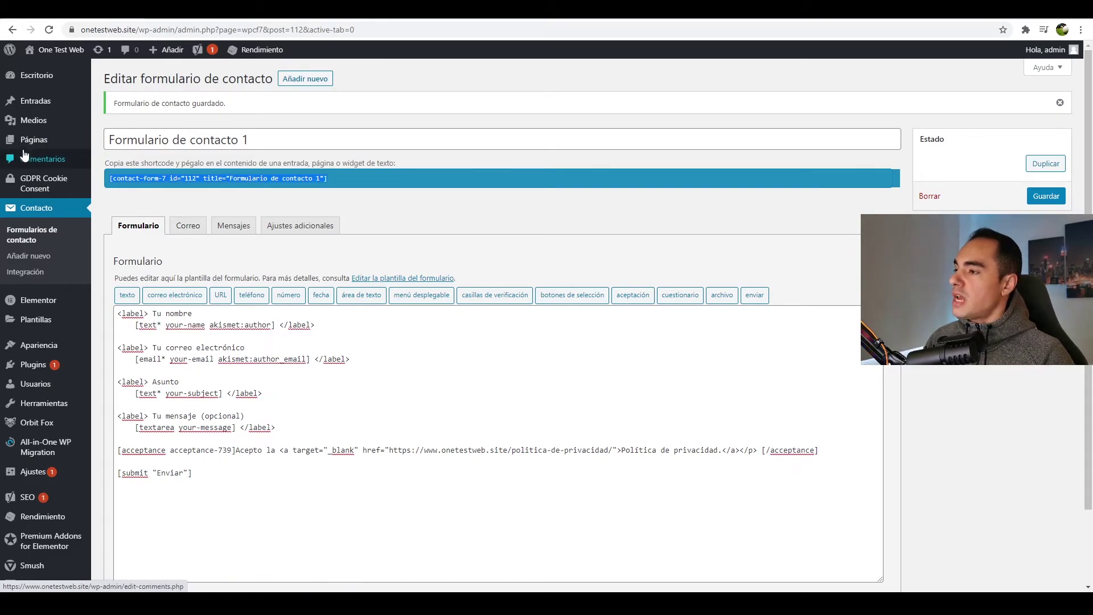
# - Create a new blank page titled 'Contacto'
pyautogui.click(31, 141)
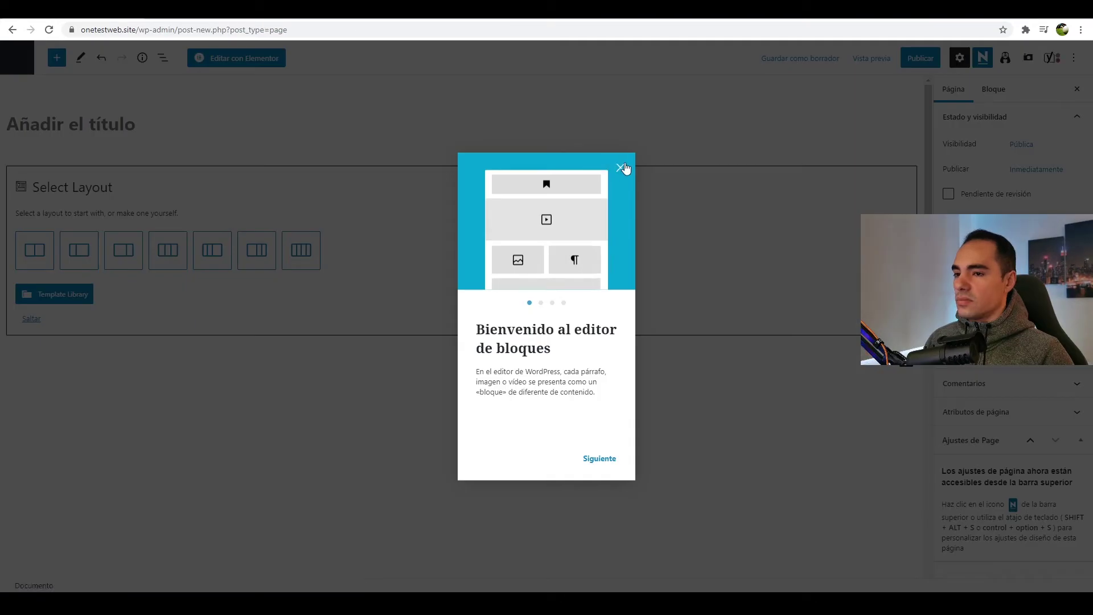
pyautogui.click(624, 171)
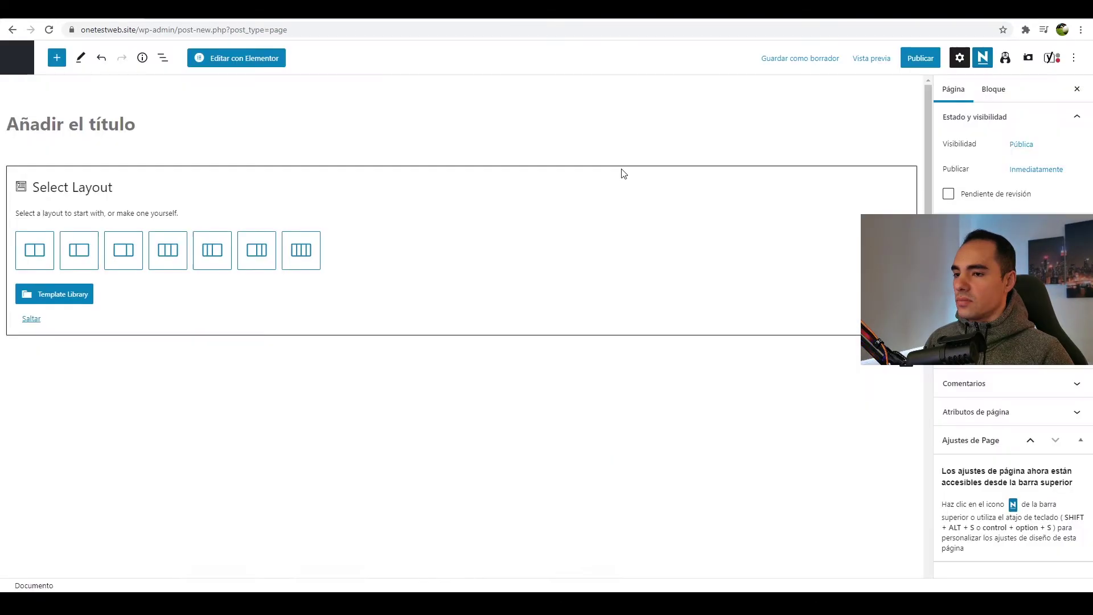
pyautogui.click(29, 319)
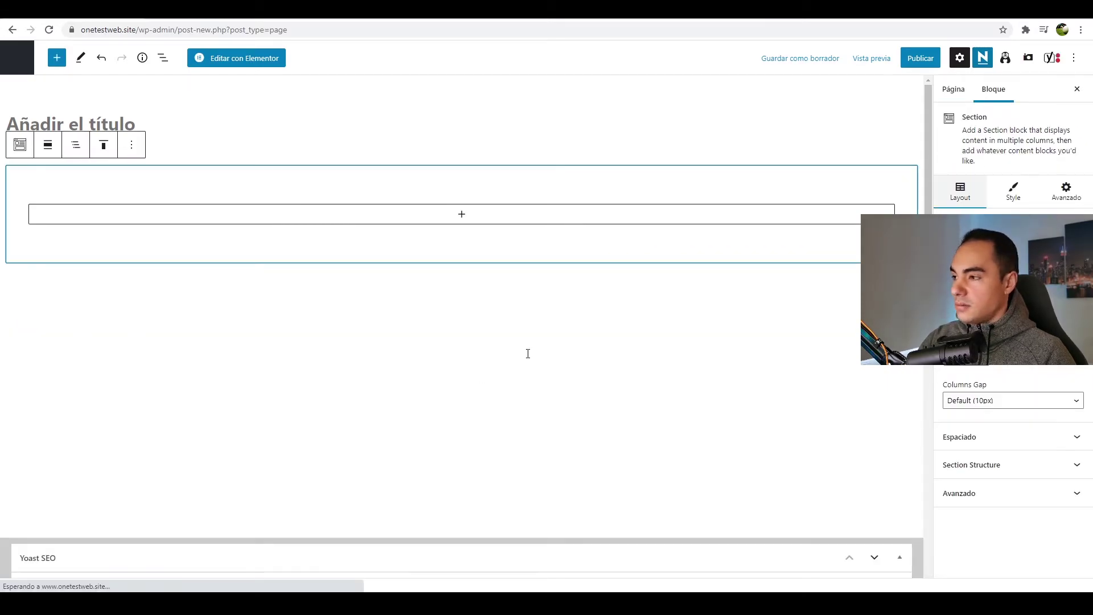
pyautogui.click(125, 124)
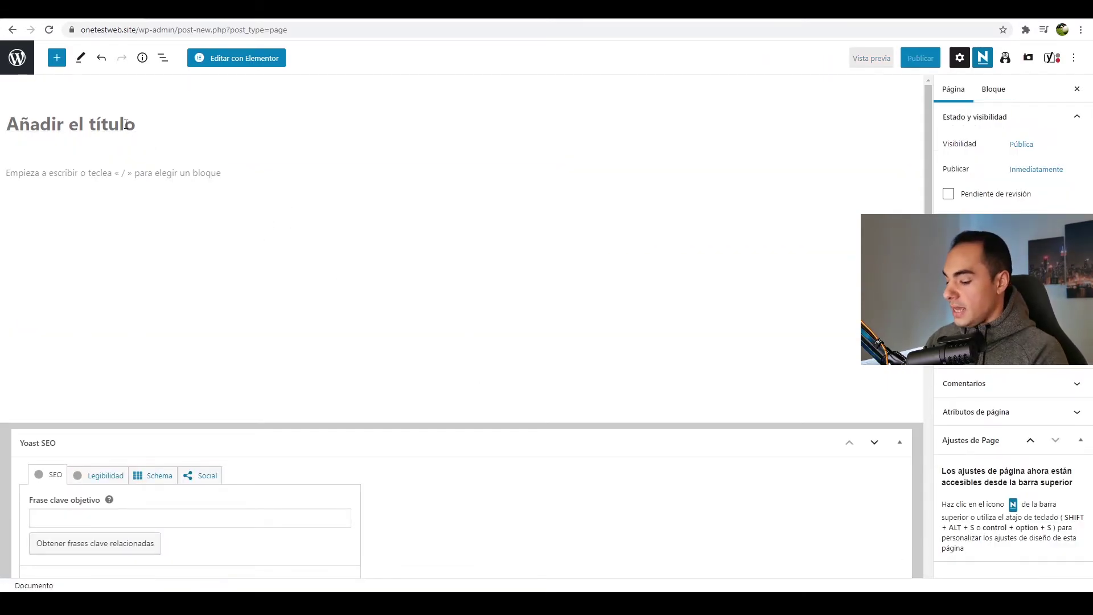
pyautogui.write('Contacto')
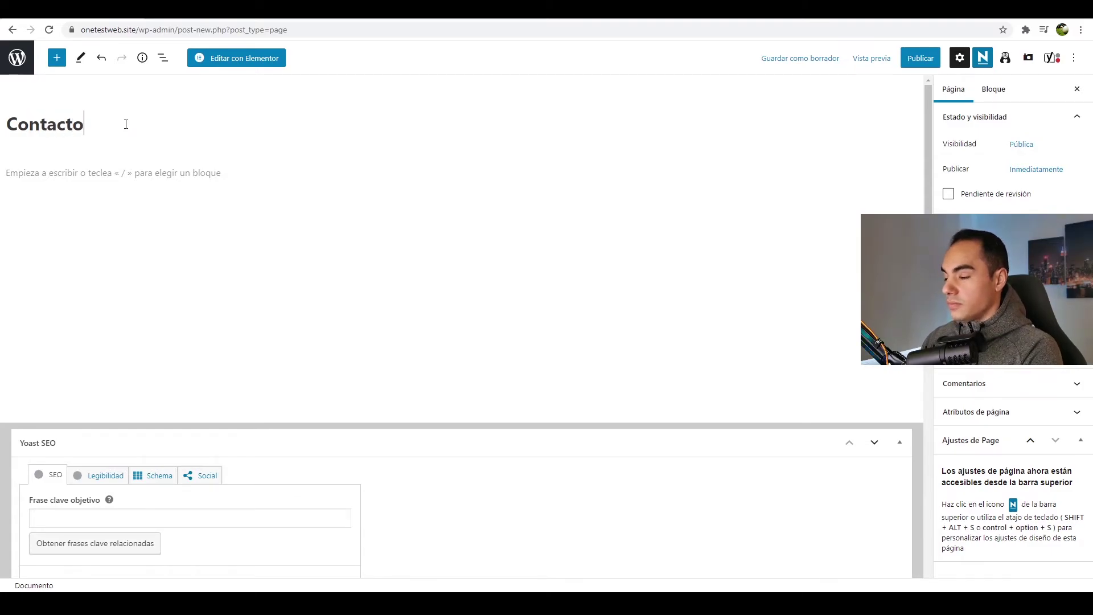
# - Paste the Contact Form 7 block into the page, publish it, and open the preview options
pyautogui.click(81, 174)
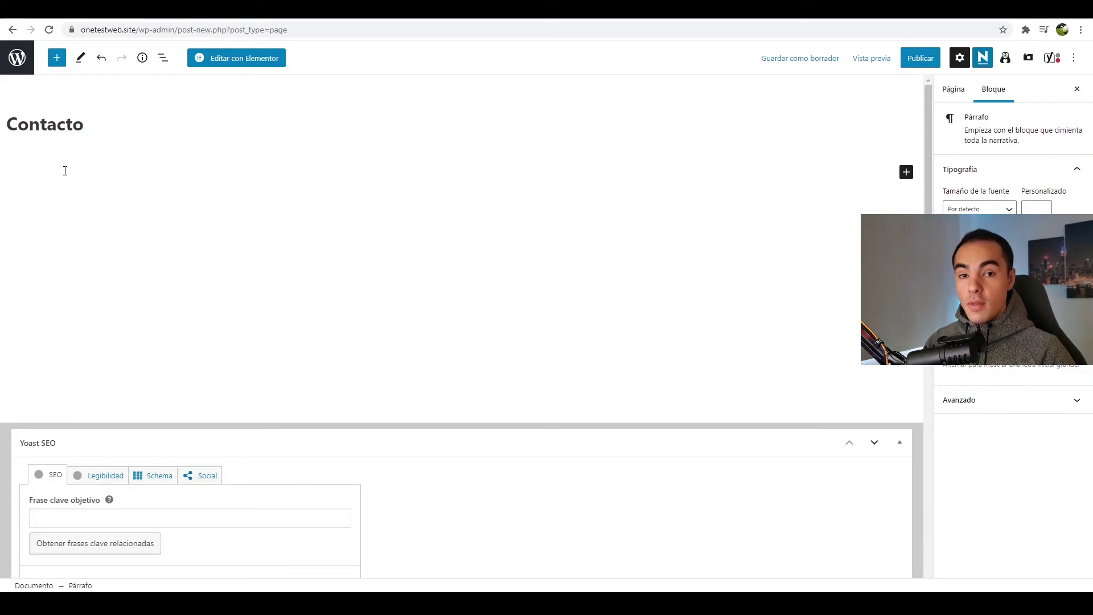
pyautogui.hotkey('ctrl', 'v')
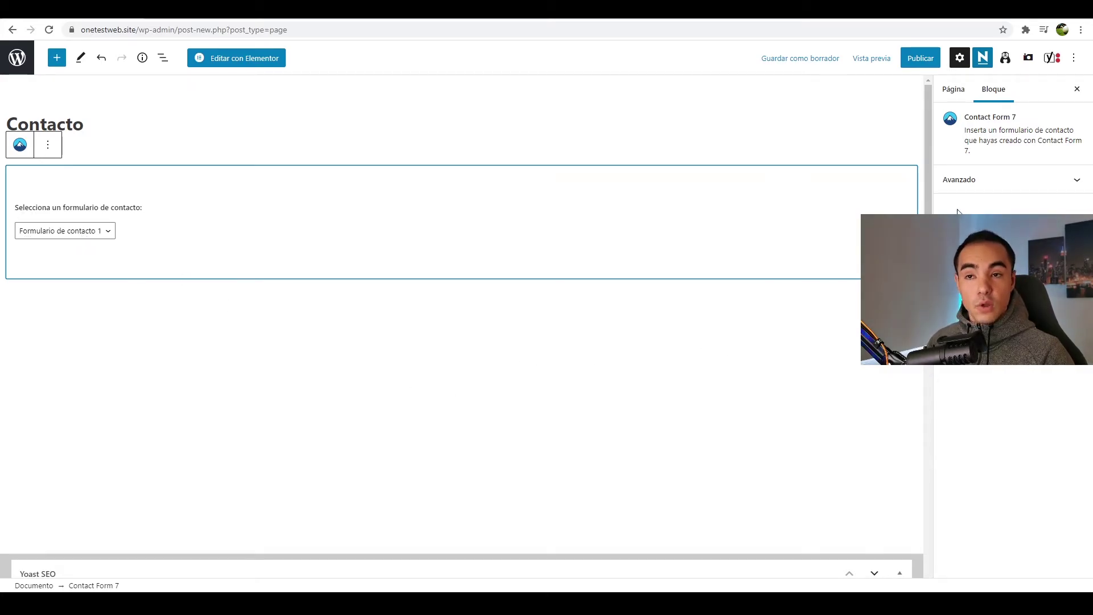
pyautogui.click(920, 58)
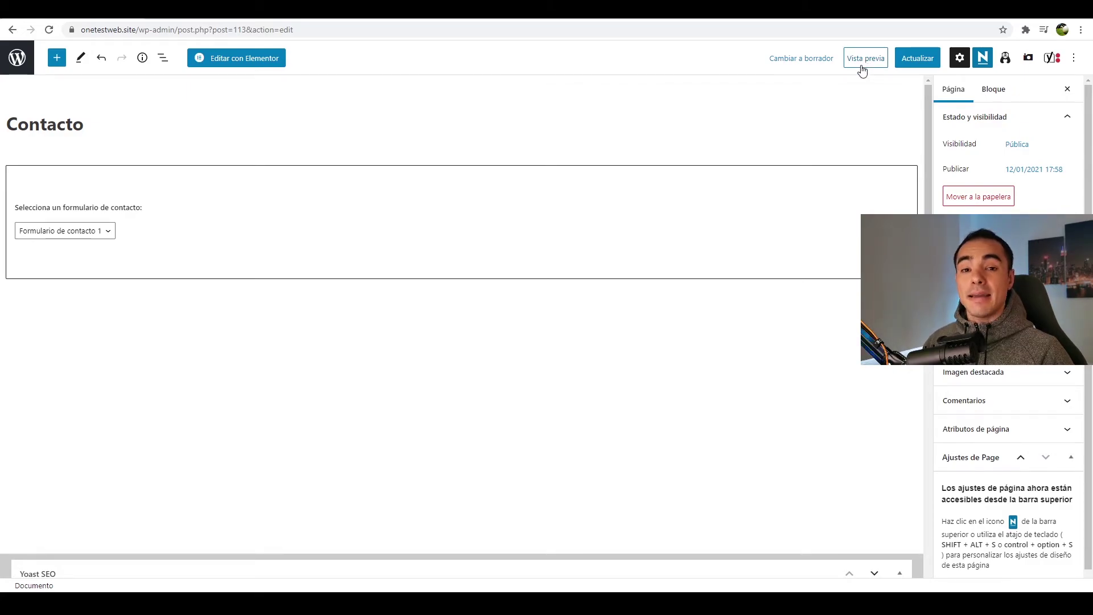
pyautogui.click(862, 65)
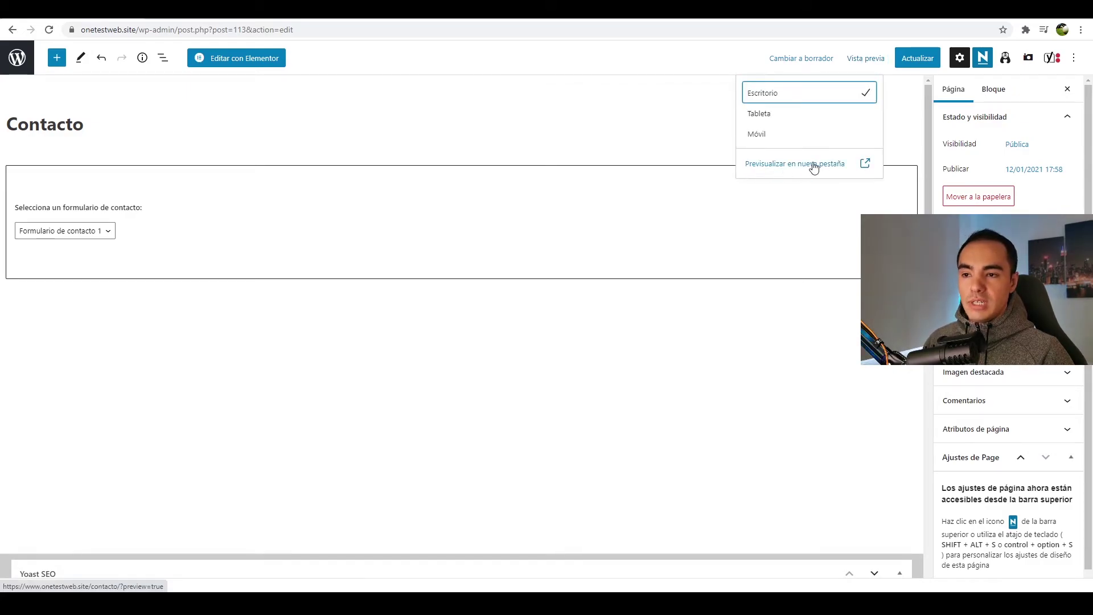
# - Preview the Contacto page in a new tab and scroll down to its contact form
pyautogui.click(817, 165)
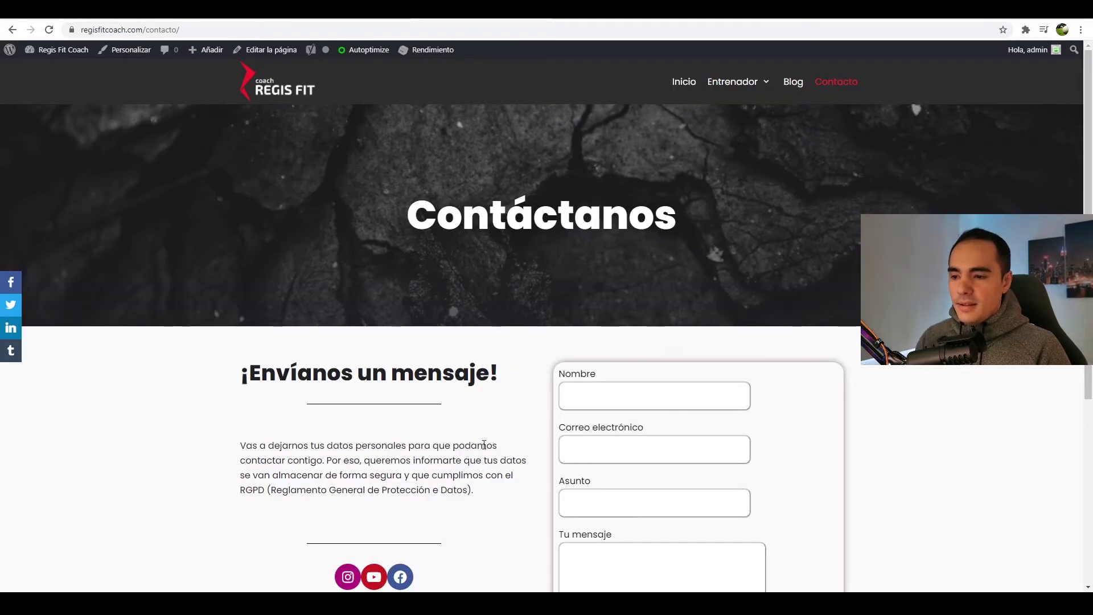
pyautogui.scroll(-4, 482, 449)
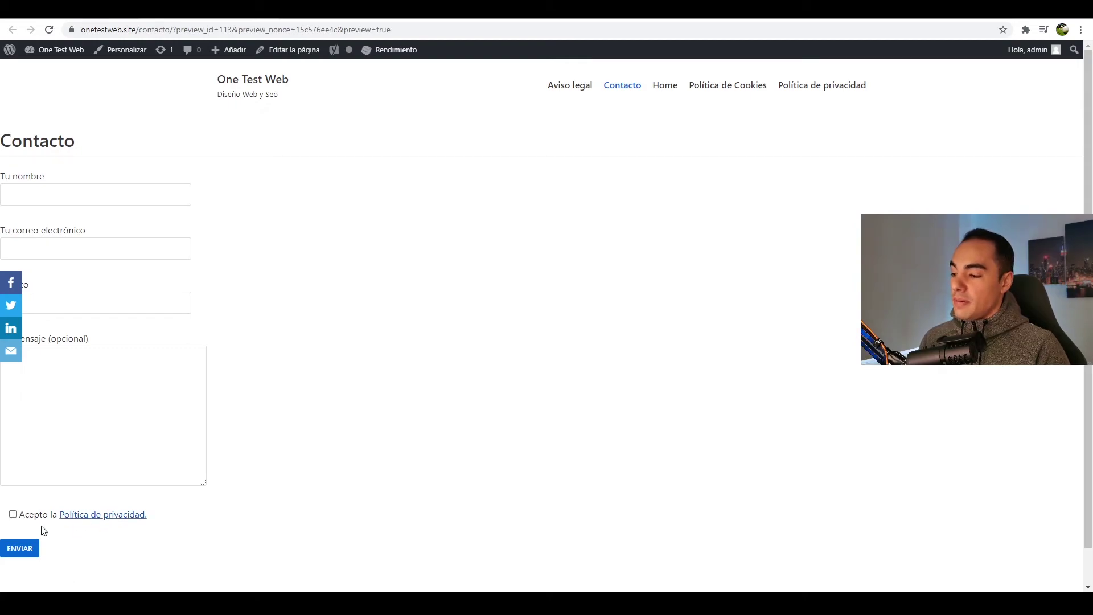
# - Tick the 'Acepto la Política de privacidad' checkbox and confirm the Política de privacidad link opens
pyautogui.click(13, 515)
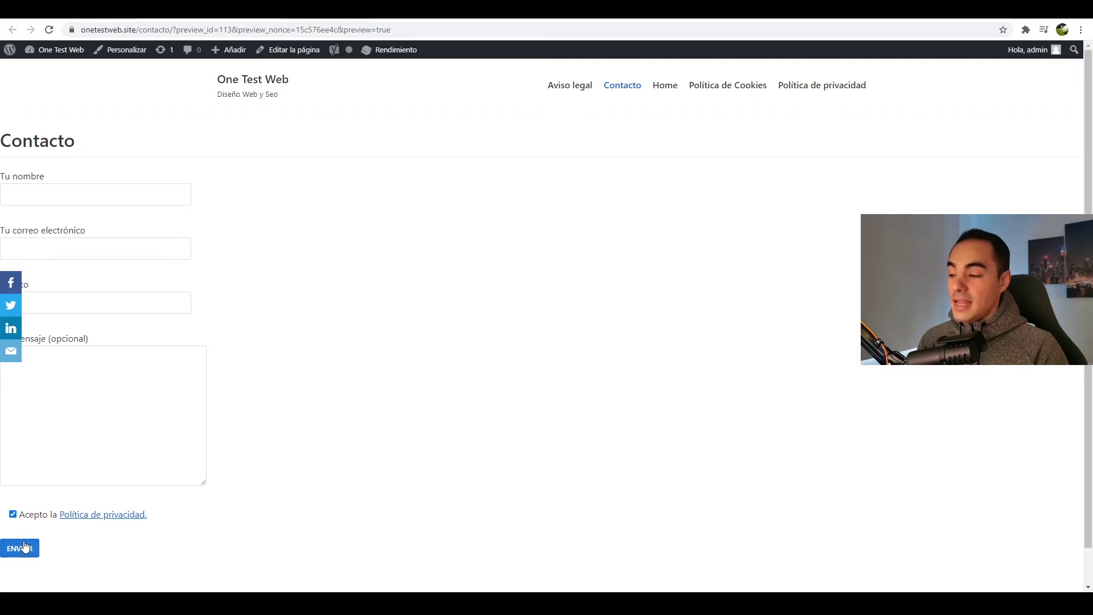
pyautogui.click(82, 519)
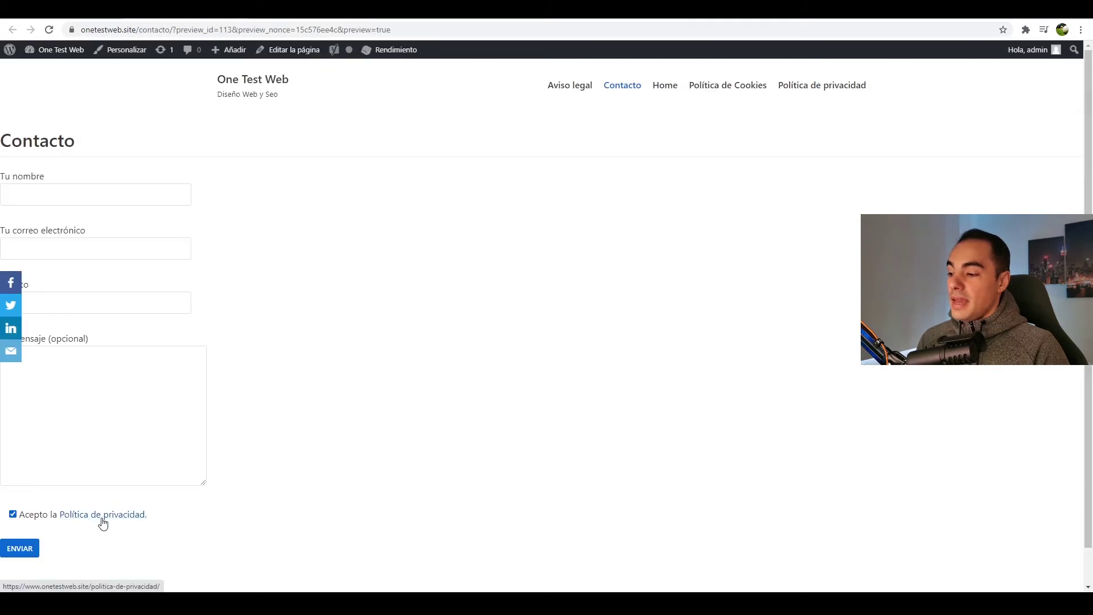
pyautogui.click(103, 519)
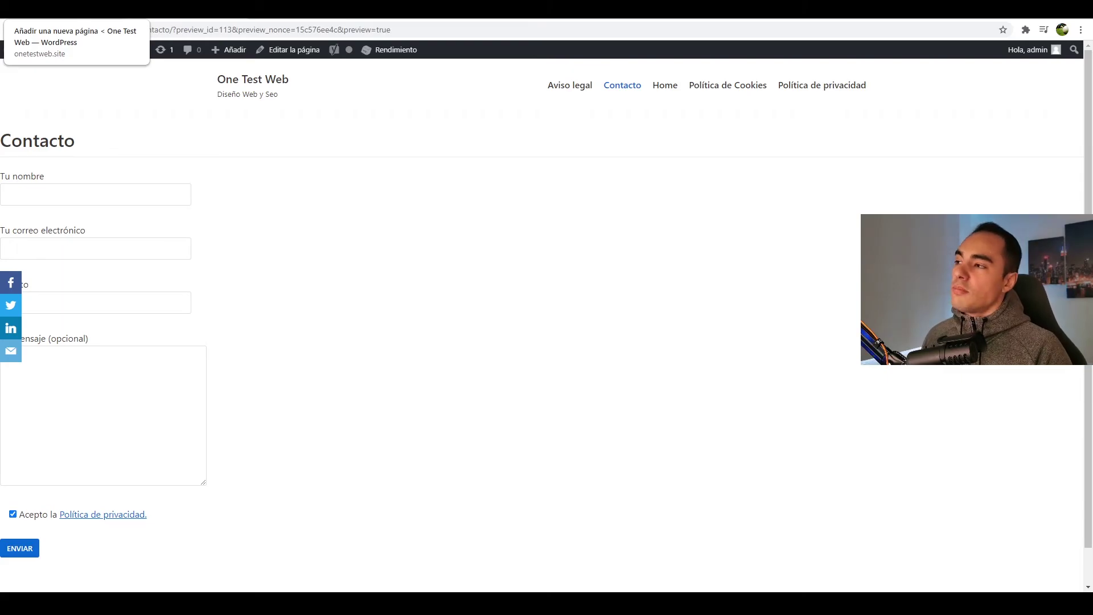
pyautogui.click(71, 9)
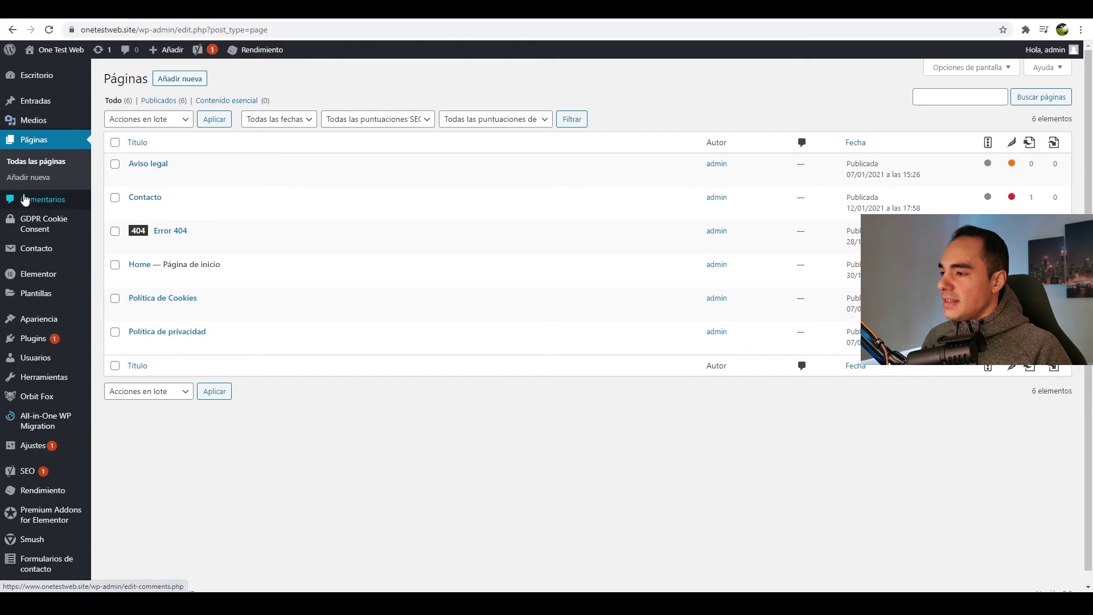
# - Check the list of saved contact form submissions in the admin
pyautogui.scroll(-1, 24, 199)
pyautogui.moveTo(60, 561)
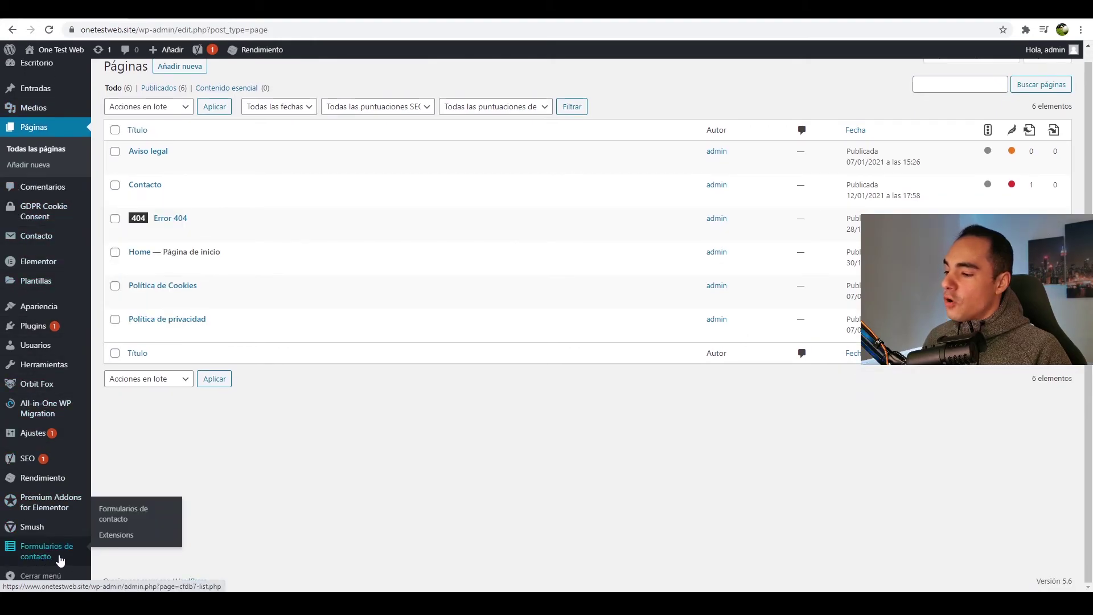
pyautogui.click(120, 521)
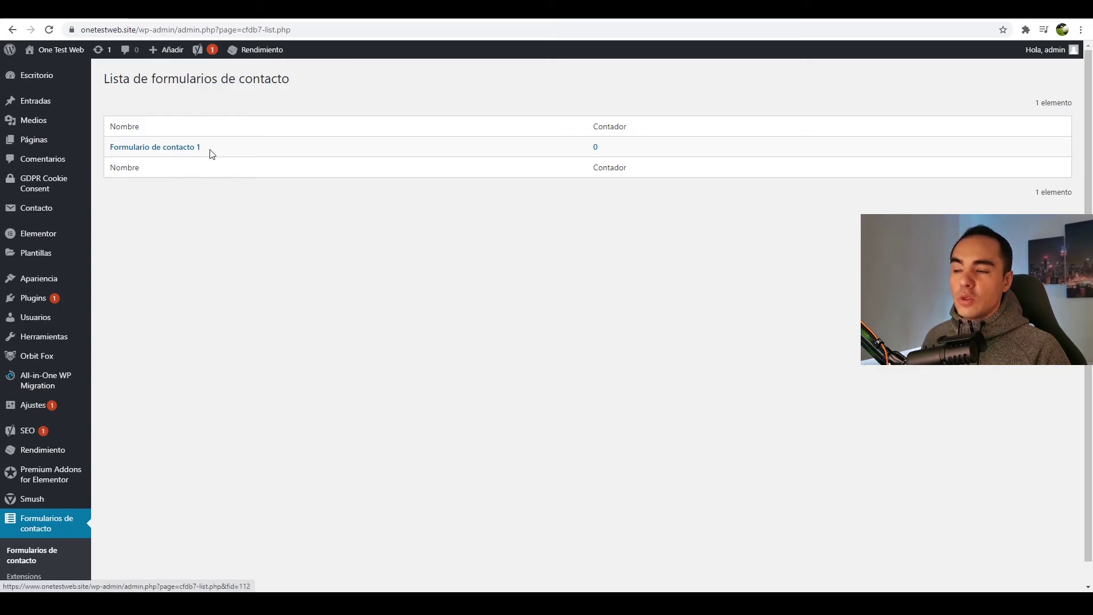
# - Back in the Contacto preview, fill in the name, a test e-mail address and subject 'hola'
pyautogui.hotkey('ctrl', 'Tab')
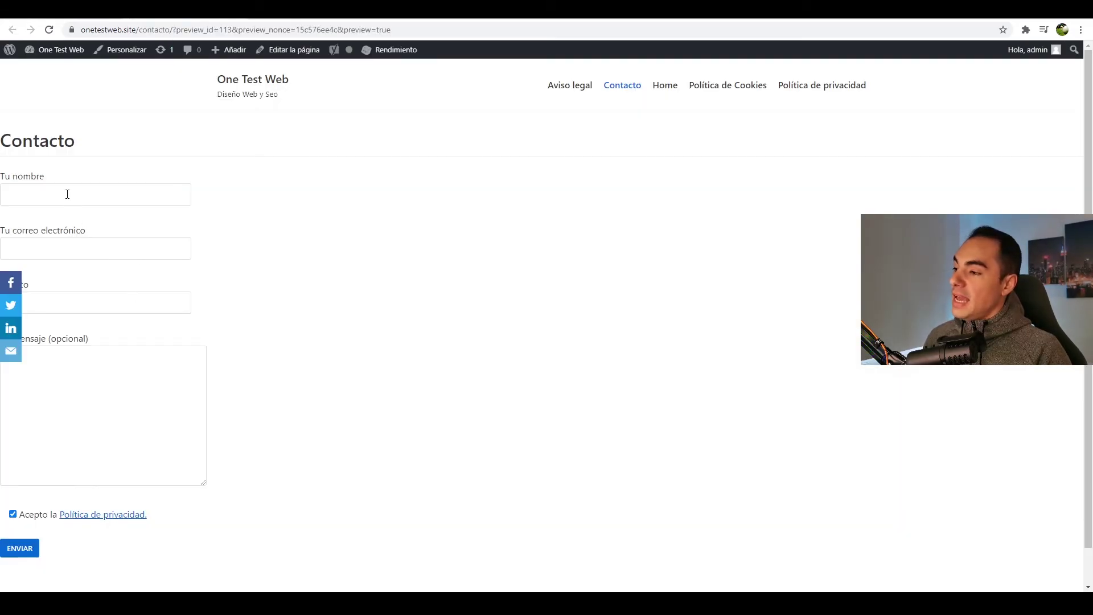
pyautogui.click(35, 197)
pyautogui.click(63, 223)
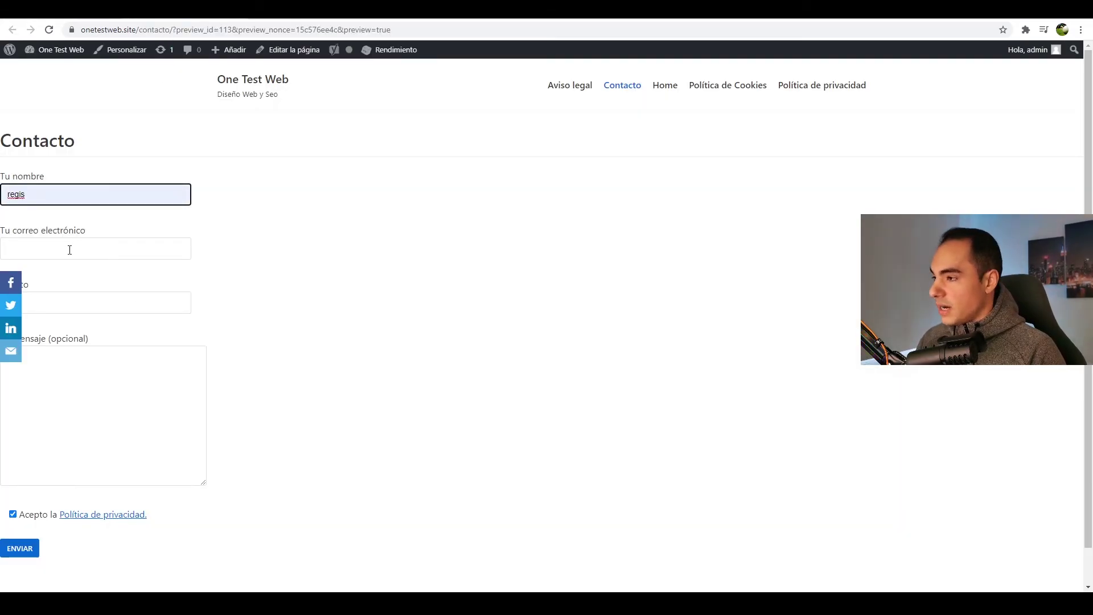
pyautogui.click(68, 248)
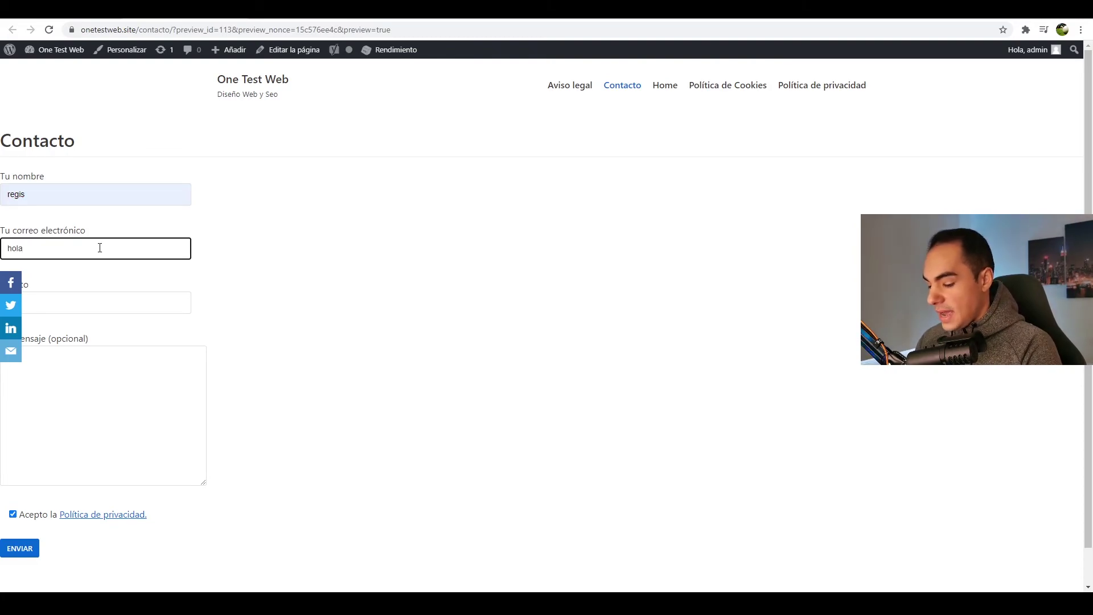
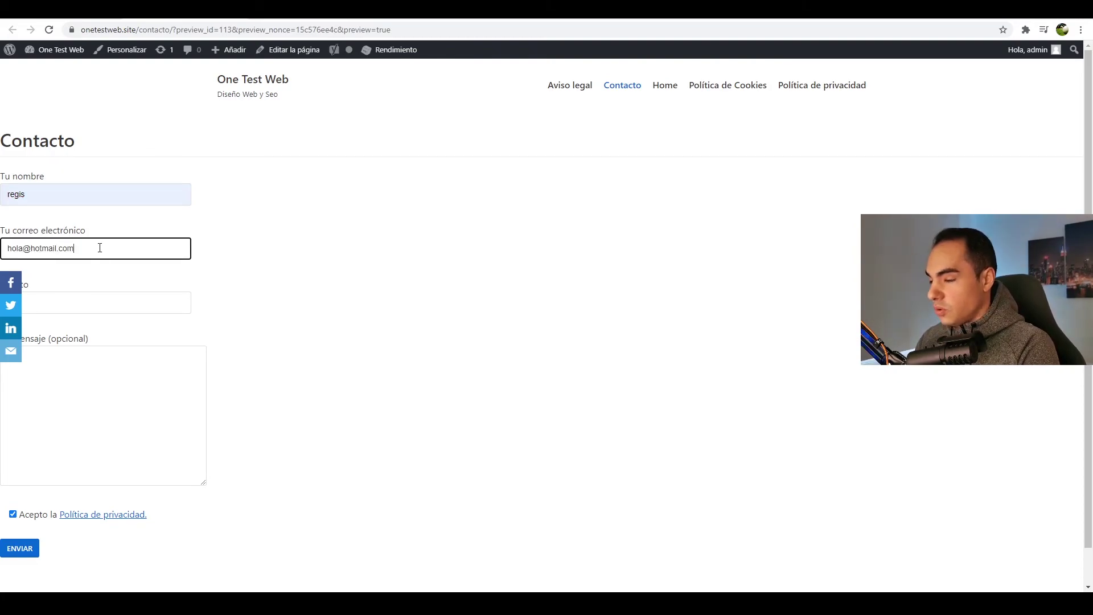
pyautogui.click(75, 300)
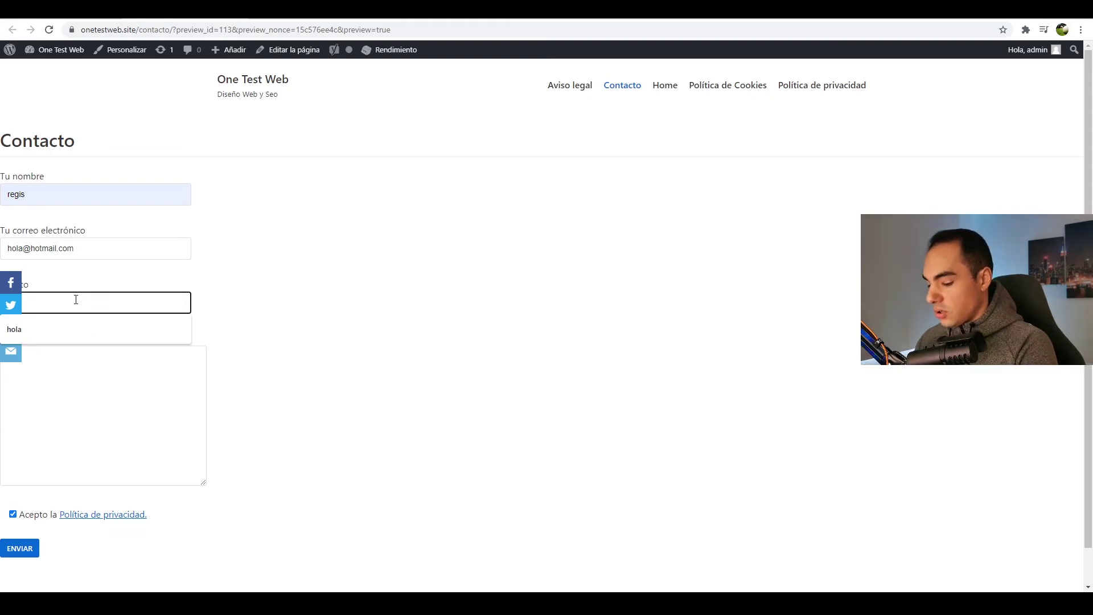
pyautogui.click(71, 329)
# - Enter the message 'hola hola', accept the privacy checkbox, and send the form
pyautogui.click(70, 424)
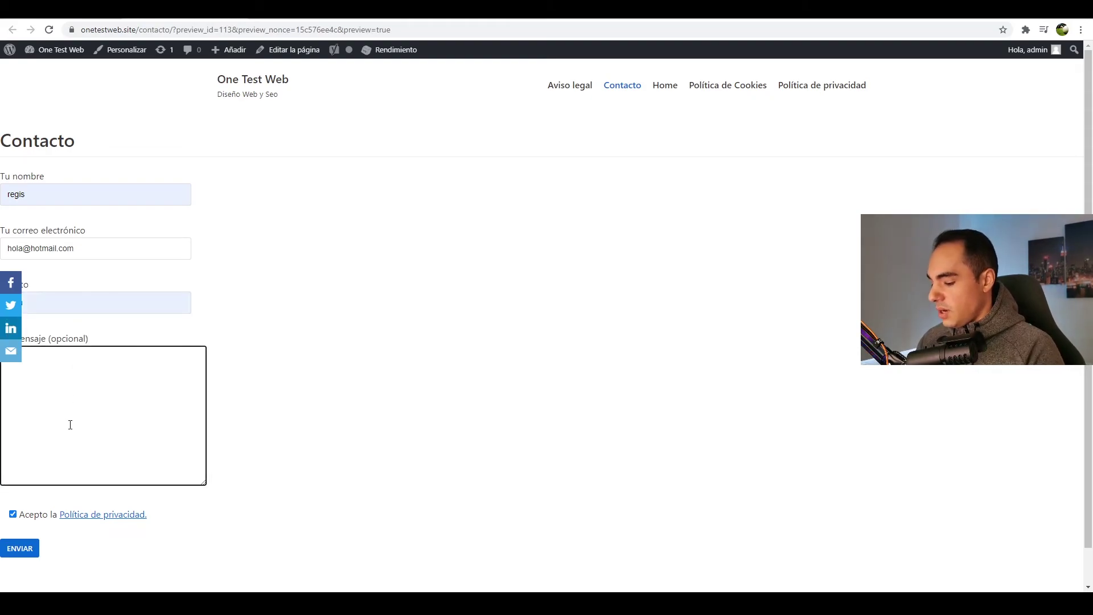
pyautogui.write('hola hola')
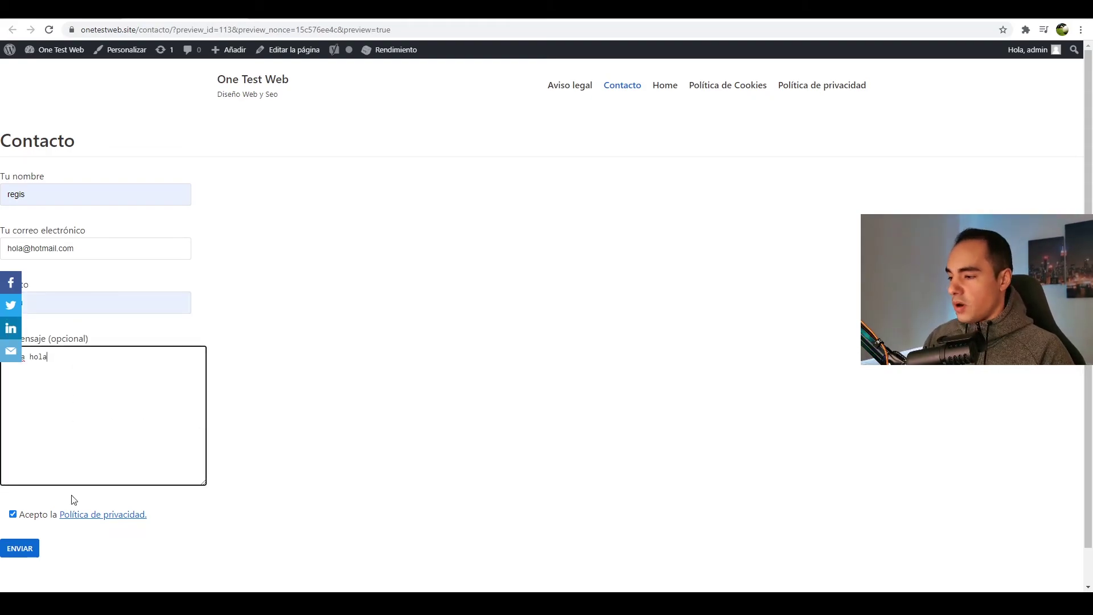
pyautogui.click(13, 514)
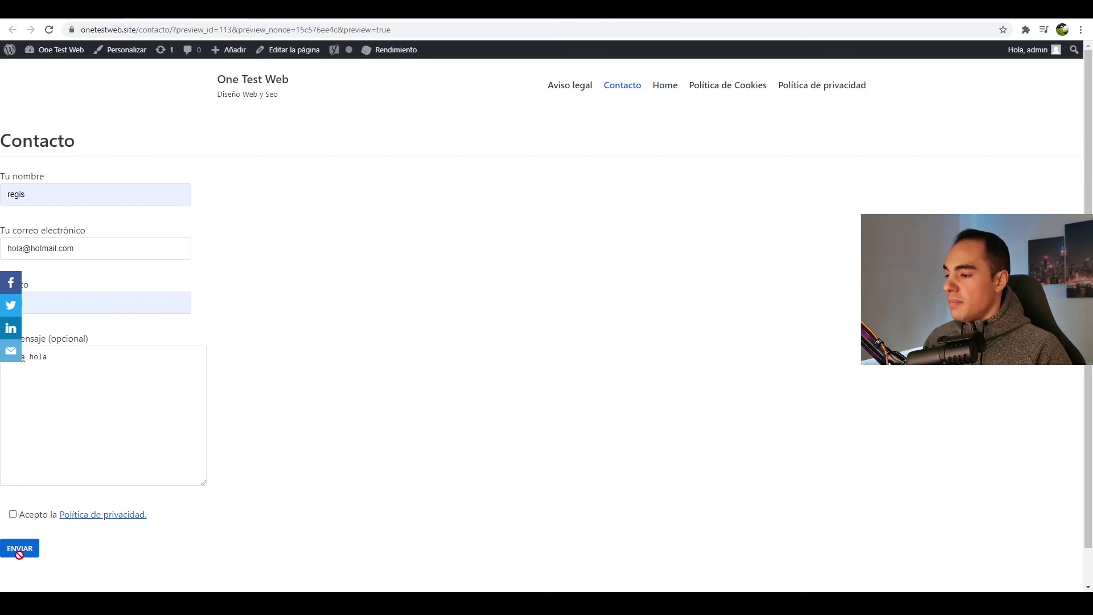
pyautogui.click(13, 514)
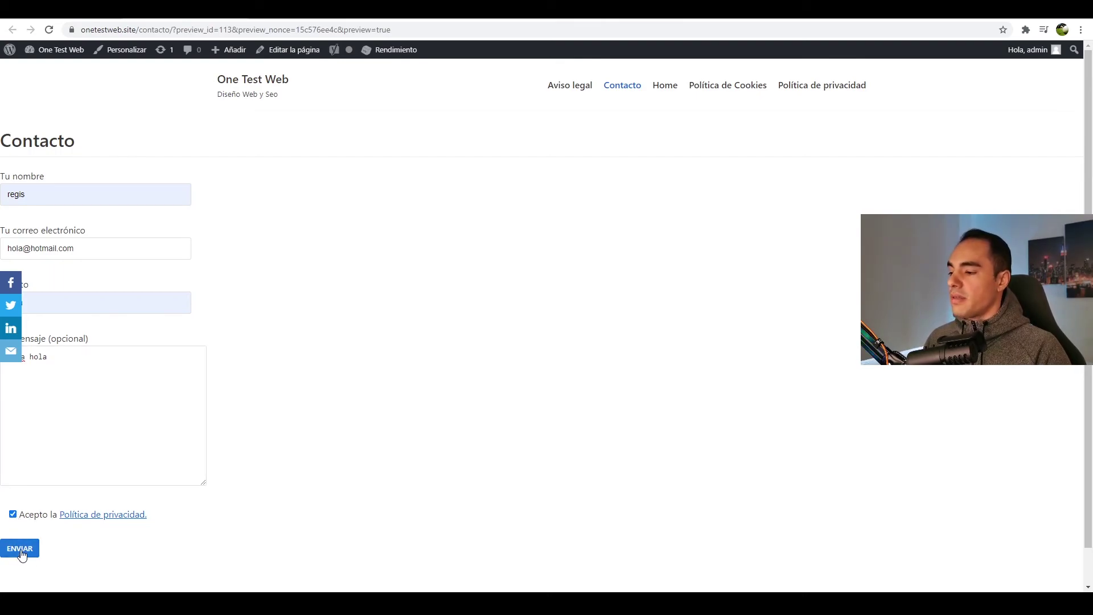
pyautogui.click(21, 552)
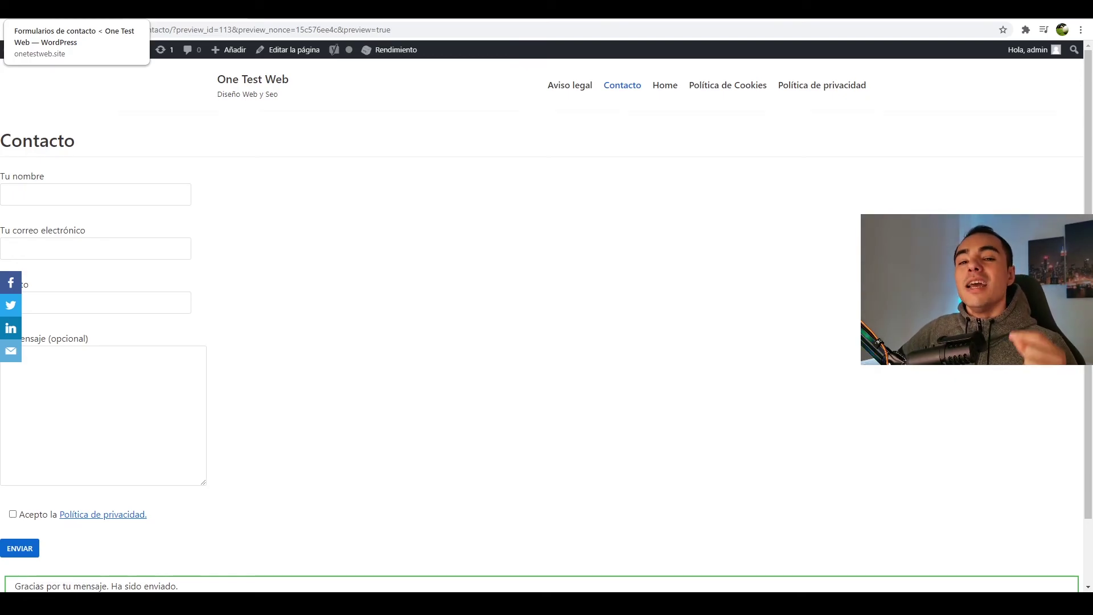
# - Open the stored test entry for Formulario de contacto 1, check Acceptance 739: 1, then go back
pyautogui.click(77, 8)
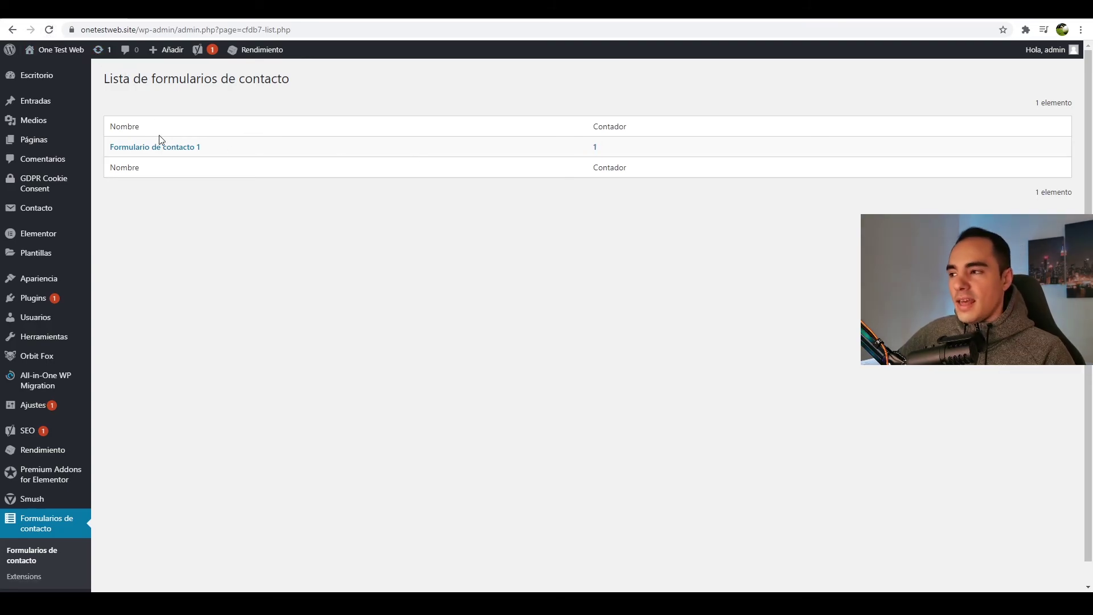
pyautogui.click(169, 150)
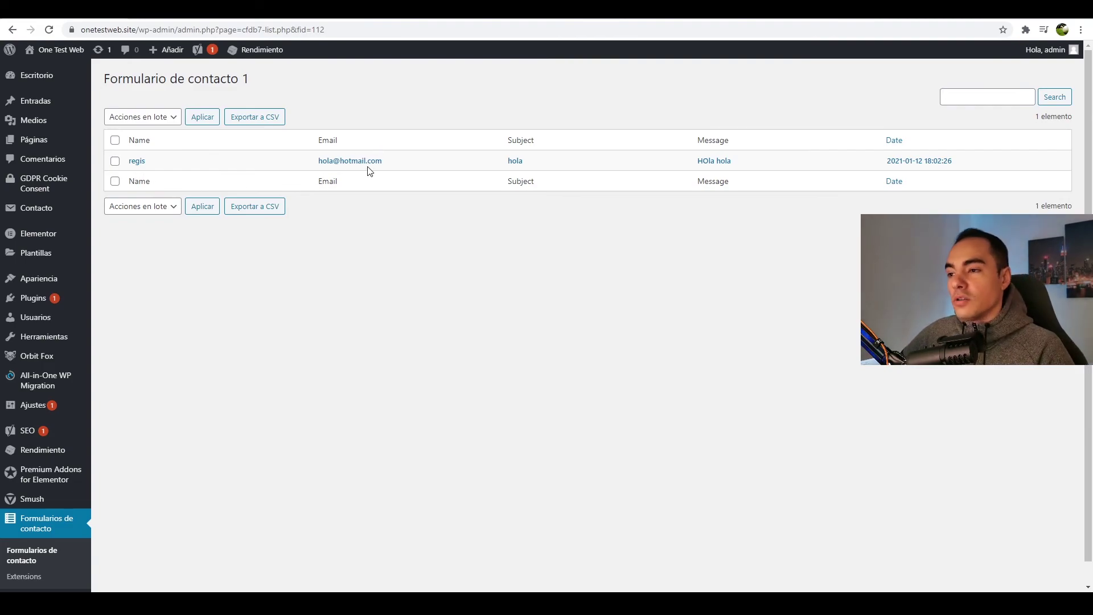
pyautogui.click(904, 163)
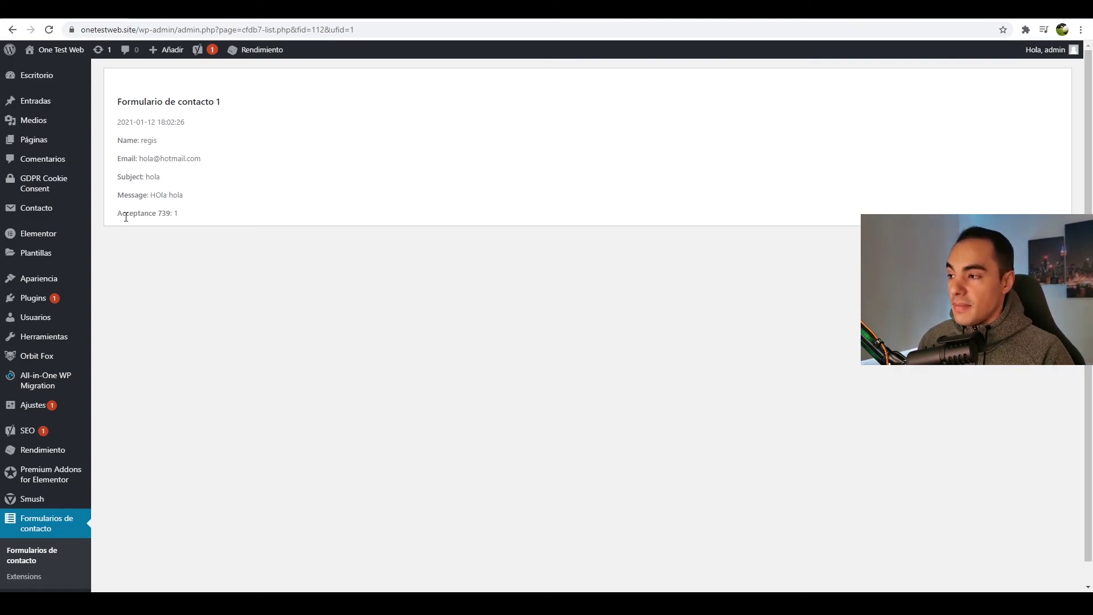
pyautogui.moveTo(119, 214); pyautogui.dragTo(172, 213)
pyautogui.click(191, 250)
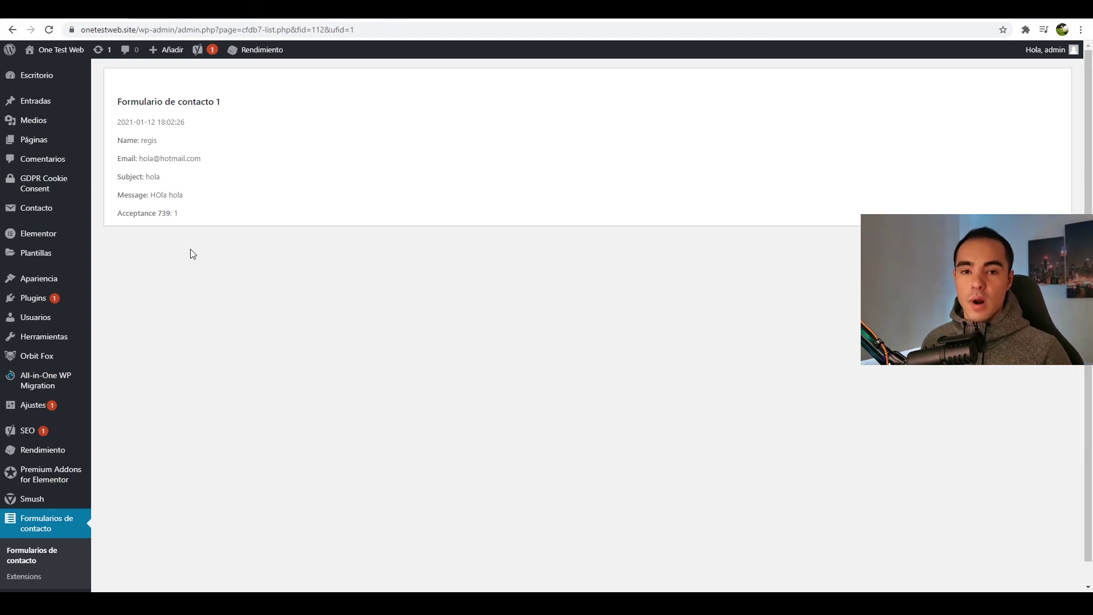
pyautogui.hotkey('alt', 'Left')
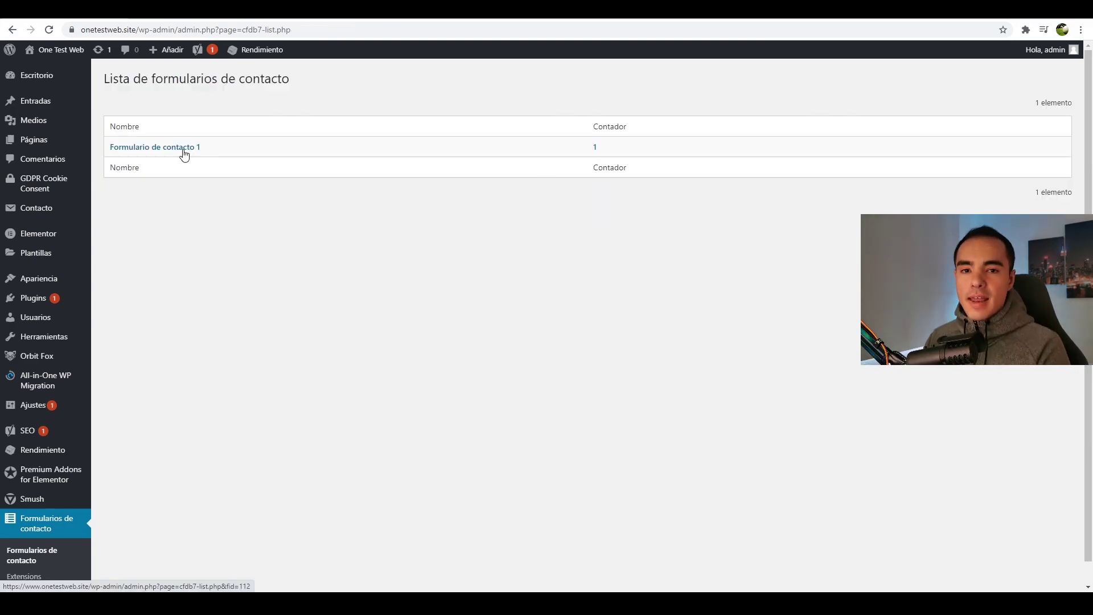